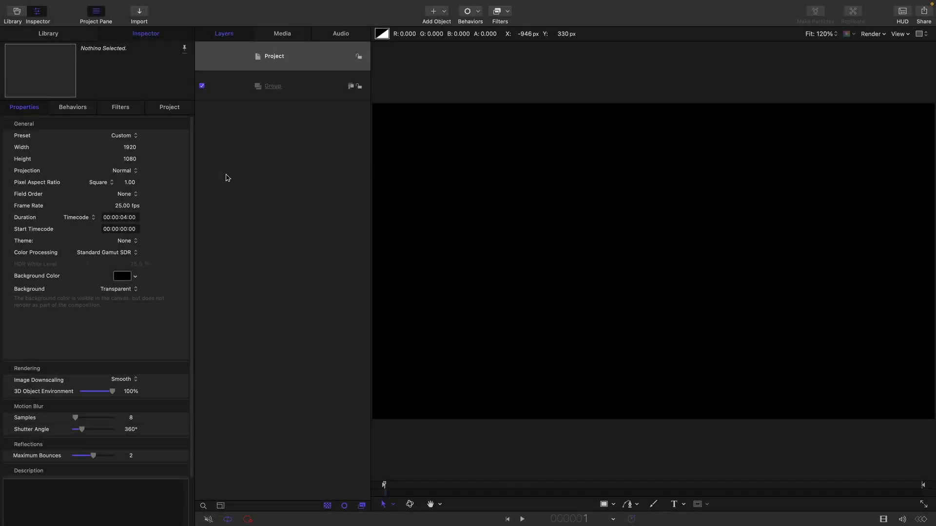
After checking the 1920×1080, 25 fps, four-second project settings, select the empty Group layer.
click(130, 159)
Select the Group, choose the Bezier tool and turn on canvas overlays to show the grid.
key(super+a)
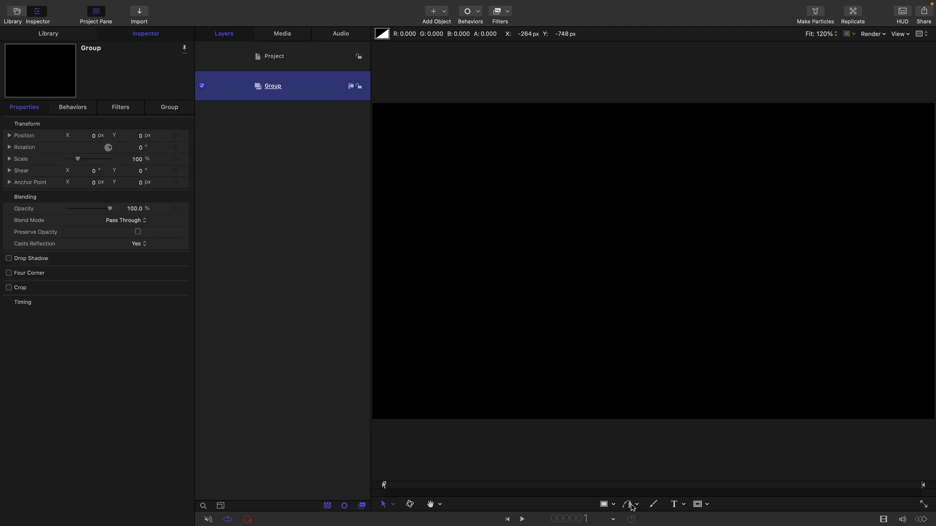
click(631, 506)
click(899, 34)
click(901, 38)
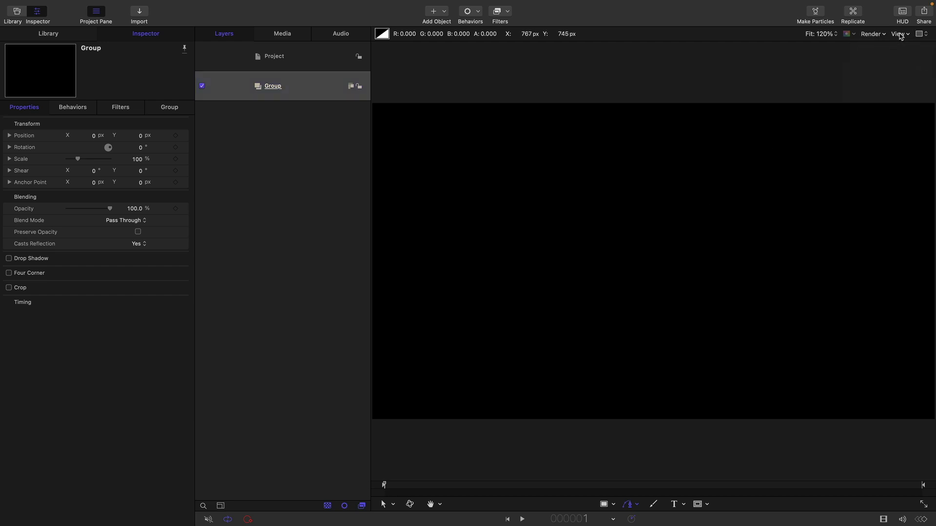
click(905, 34)
click(881, 48)
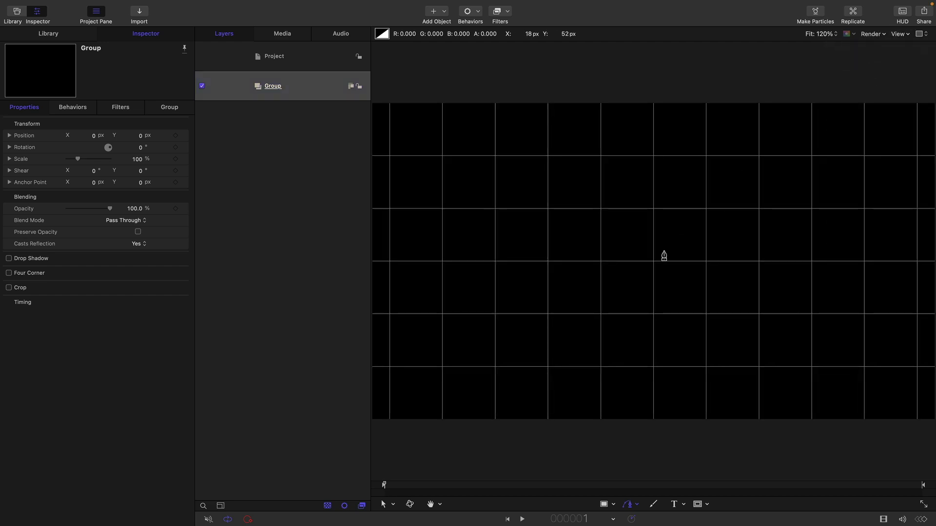
click(900, 35)
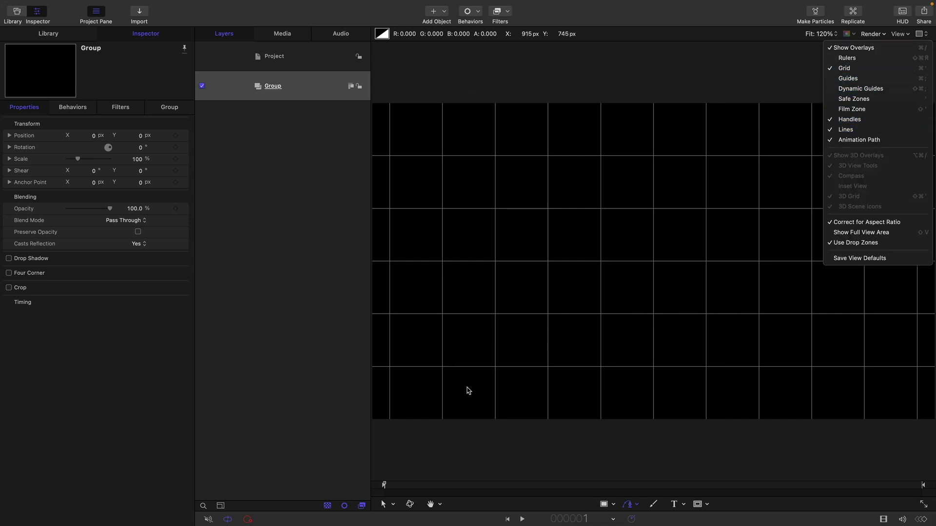
click(441, 371)
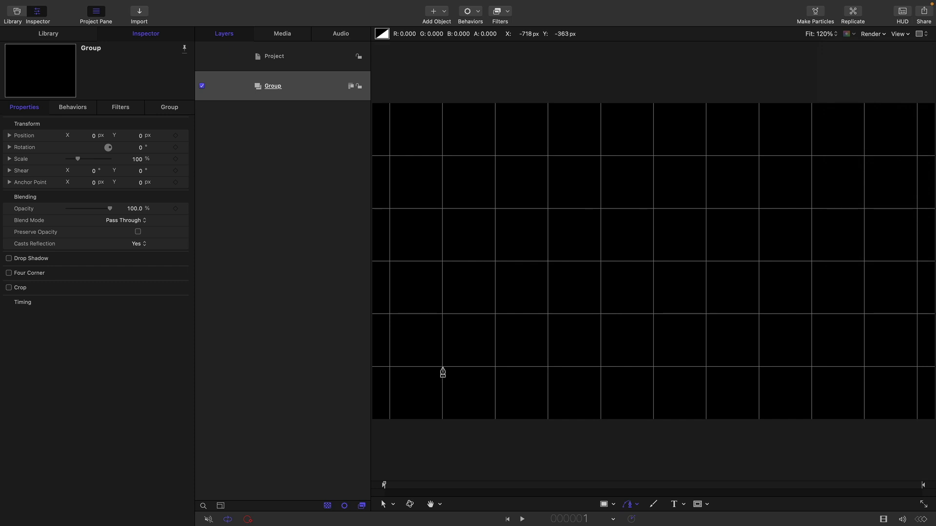
Draw a three-point Bezier arch from lower left, through a curved apex, to lower right.
click(442, 368)
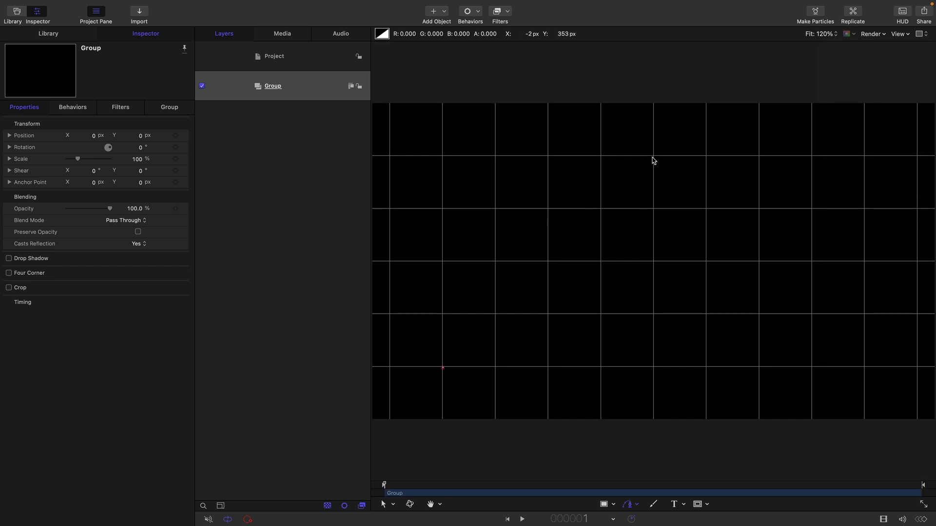
drag(654, 157, 797, 156)
click(865, 368)
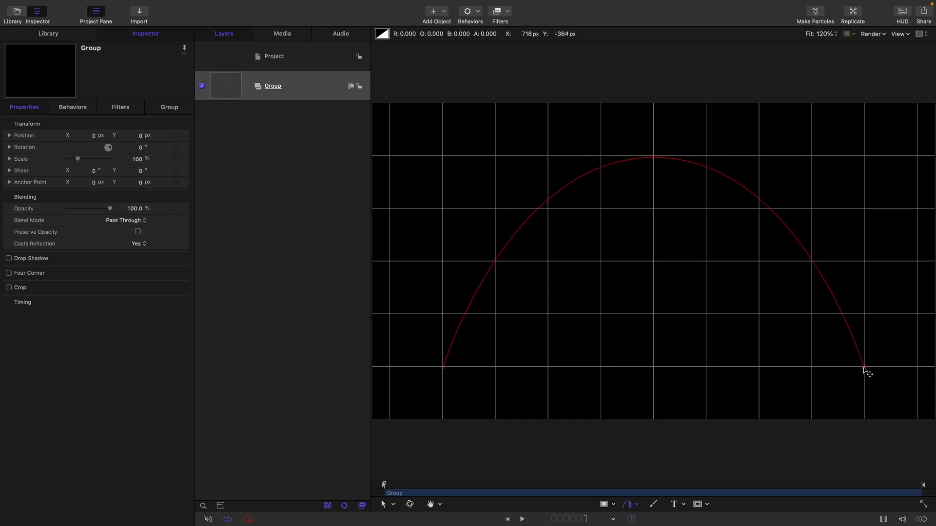
Finish the path as a Bezier shape and review its 10-width outline in the Shape tab.
key(Return)
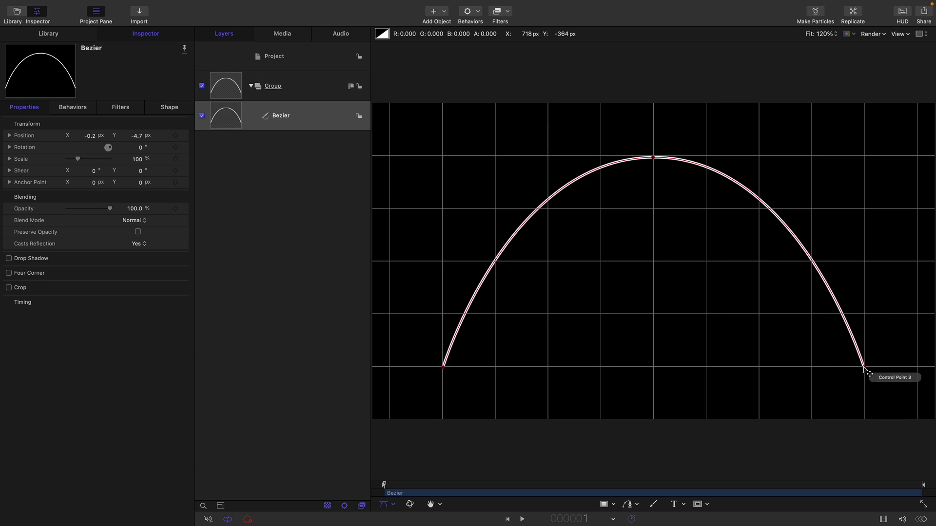
click(159, 111)
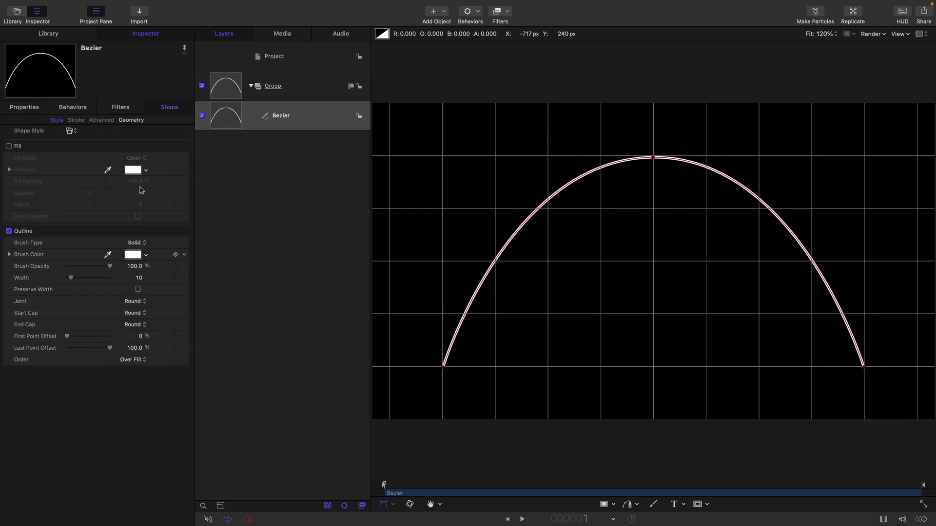
click(139, 278)
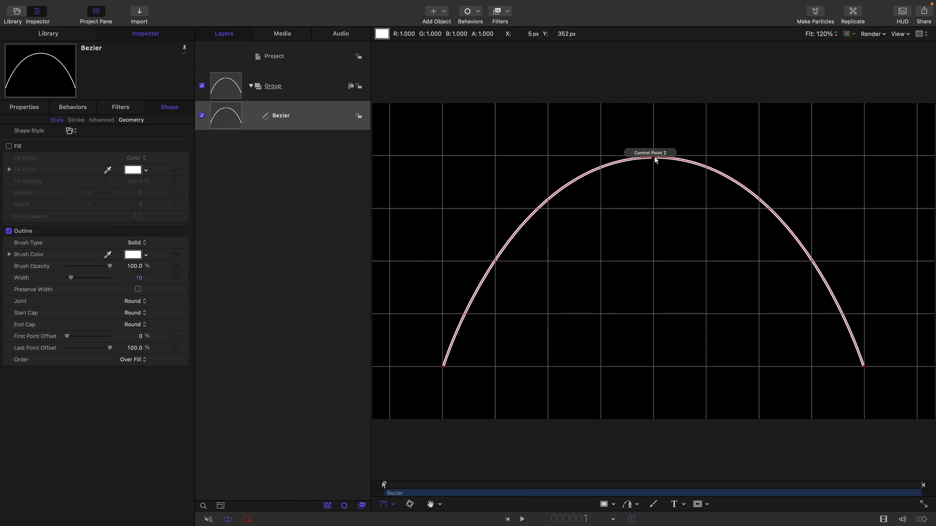
With dynamic guides on, centre the apex and lengthen its tangent handles into a round, symmetric arch.
mouse_move(654, 157)
mouse_down()
mouse_move(662, 159)
mouse_move(654, 156)
mouse_up()
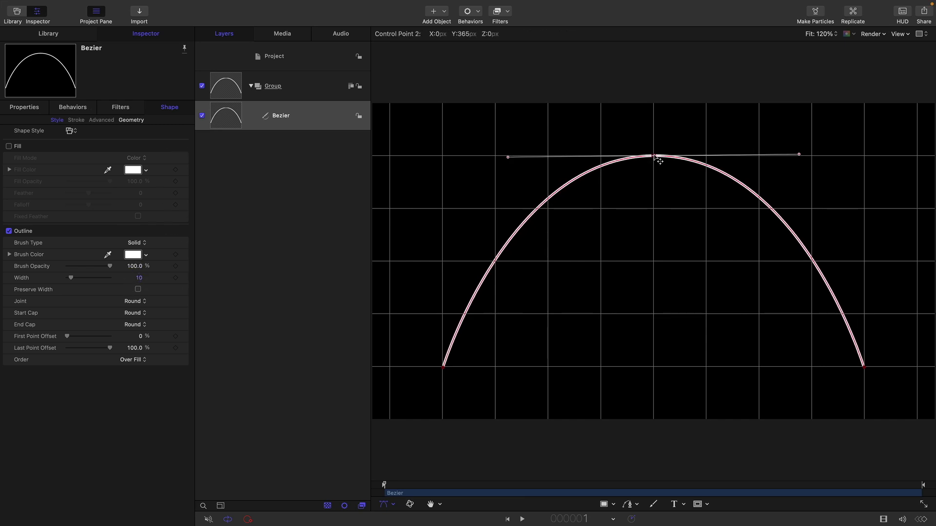
click(901, 34)
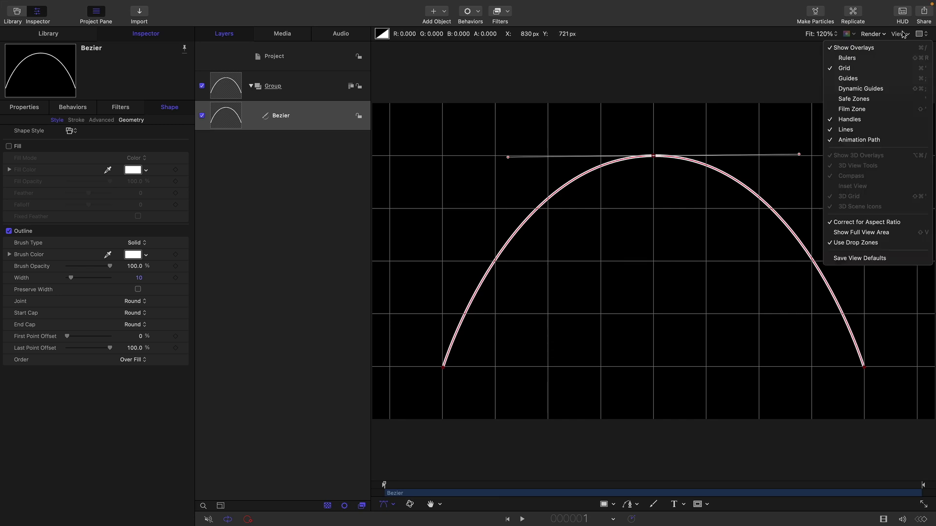
click(893, 89)
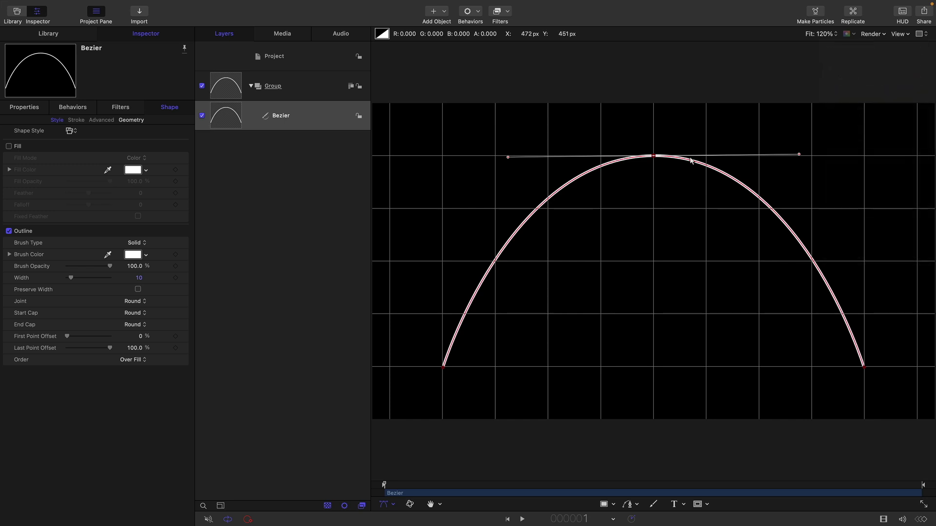
drag(654, 156, 654, 155)
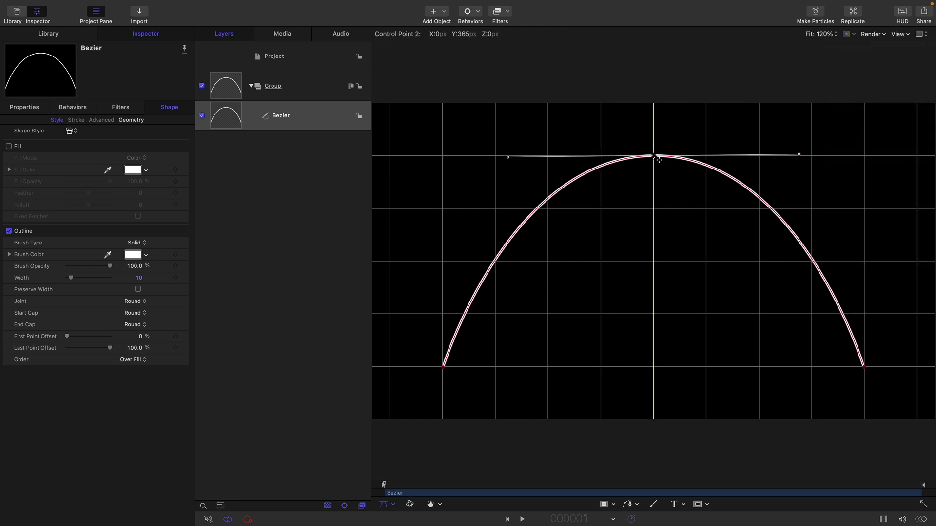
drag(799, 156, 865, 156)
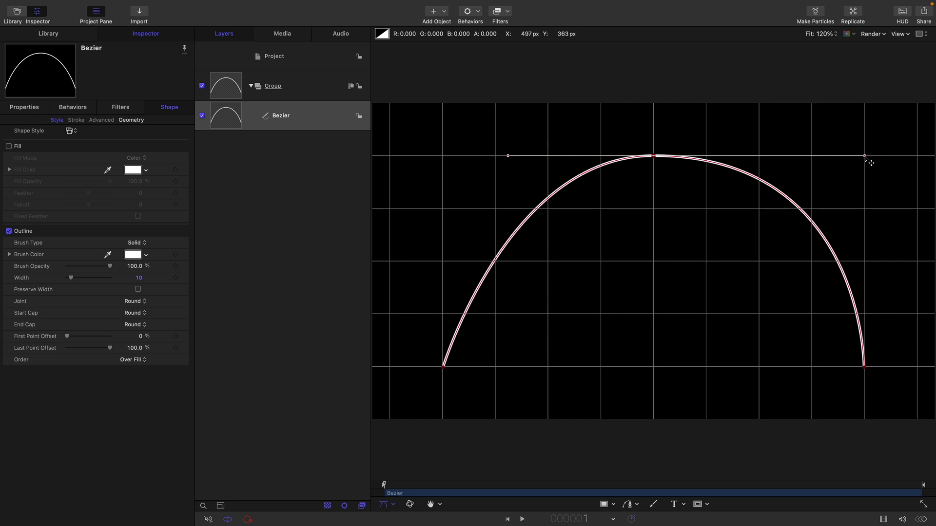
drag(508, 157, 441, 158)
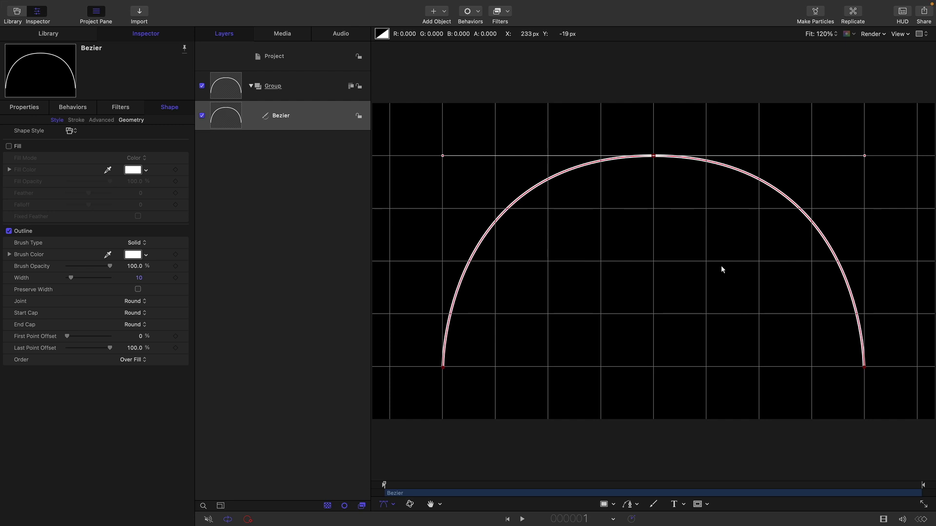
Turn off canvas overlays to hide the grid and handles, and select the Bezier layer.
click(898, 34)
click(885, 44)
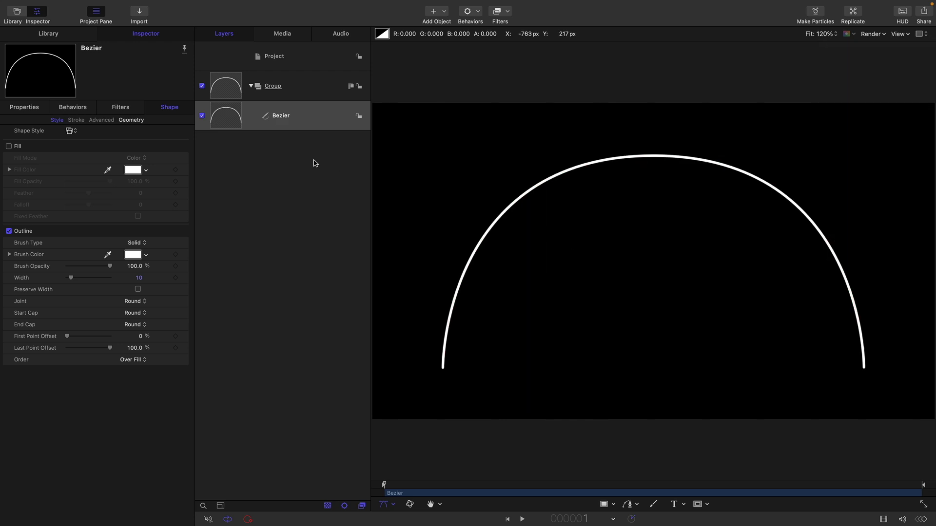
click(223, 121)
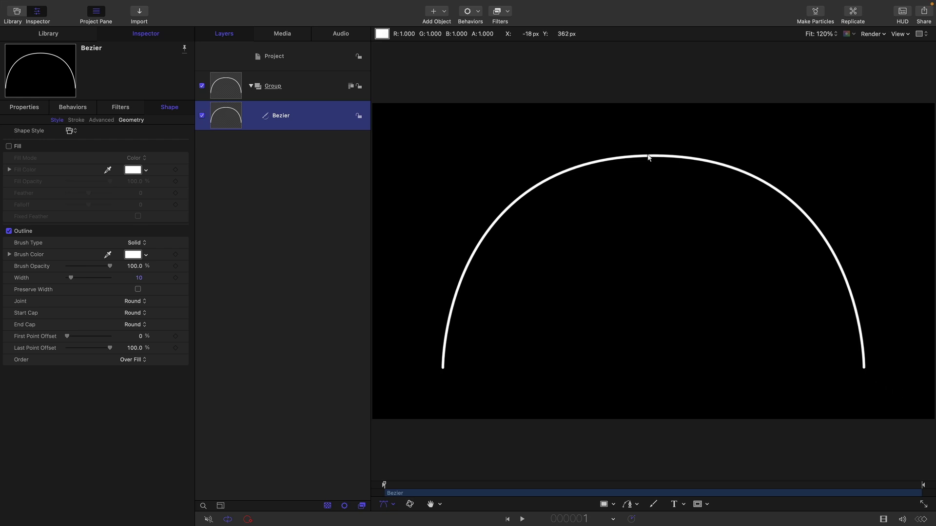
Add Crosshair Small Grey.png, found by searching 'cross' in Library Content, at the arch's lower-left end.
click(294, 61)
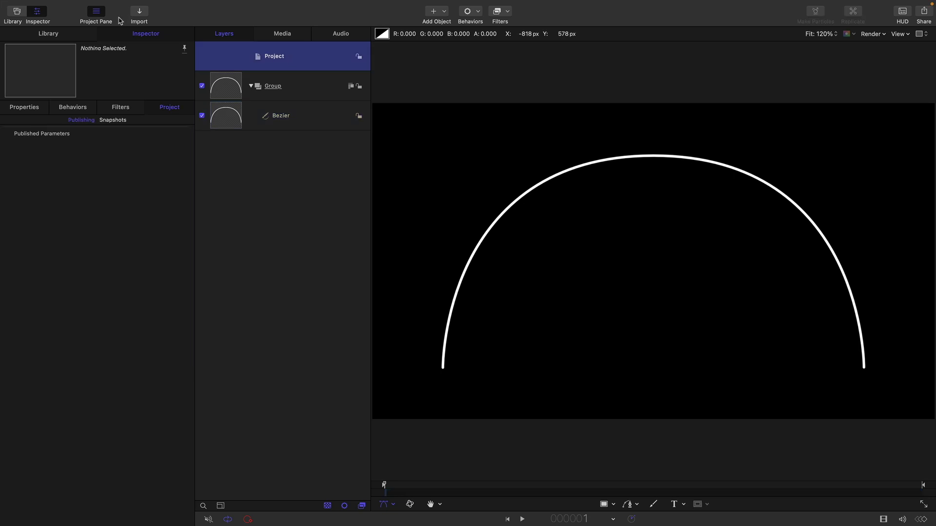
click(69, 33)
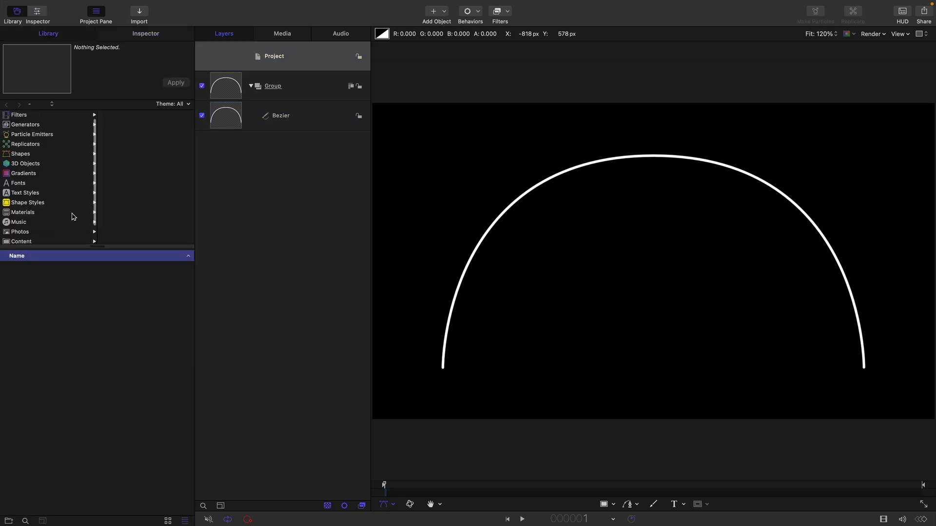
scroll(73, 217, down, 2)
click(25, 220)
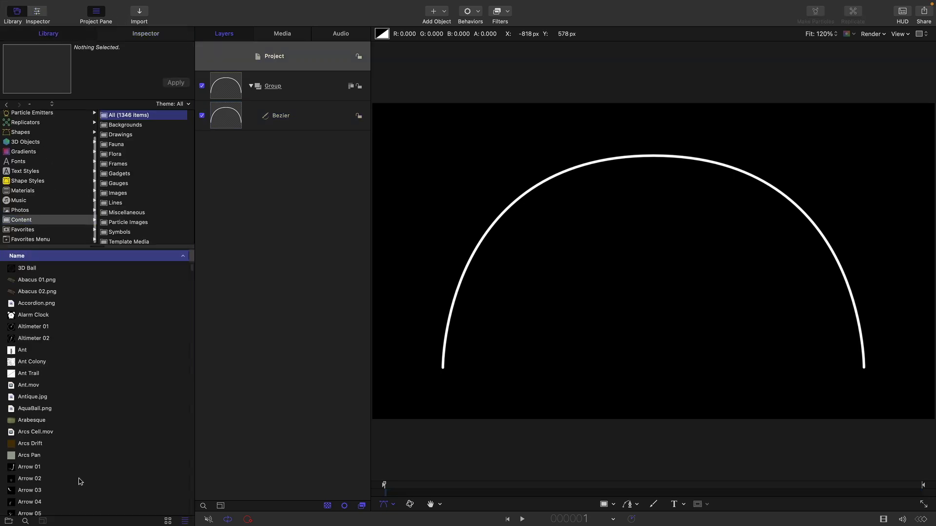
click(25, 521)
text(c)
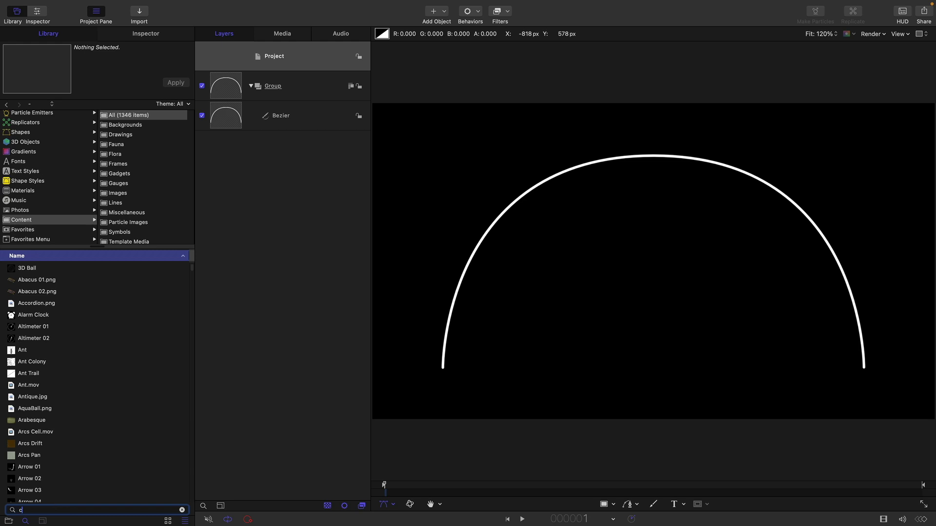
text(ross)
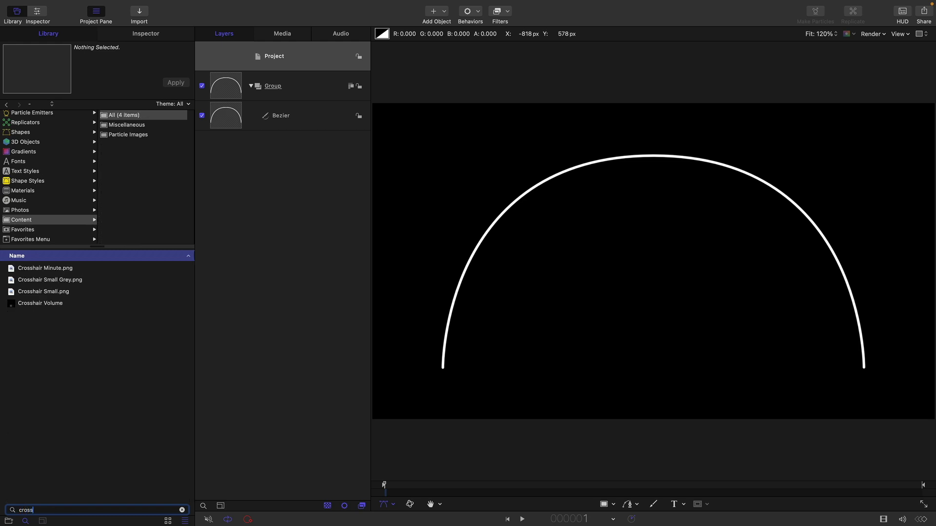
click(36, 283)
drag(36, 283, 279, 65)
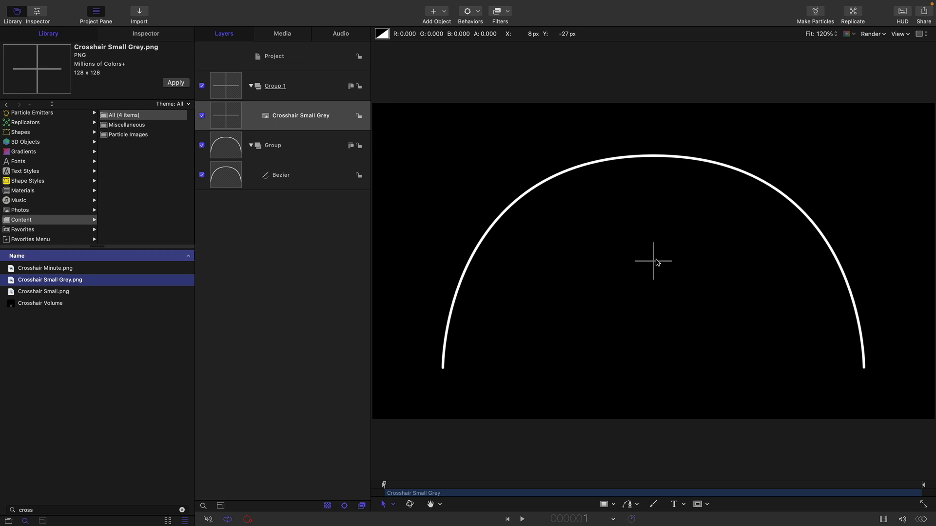
drag(660, 268, 444, 373)
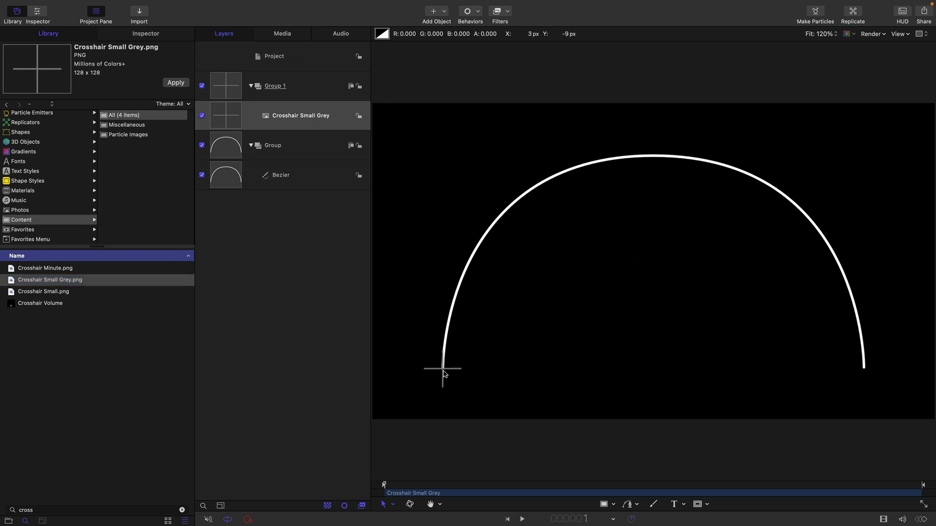
Duplicate the crosshair twice, placing the copies at the arch's apex and right end.
right_click(245, 107)
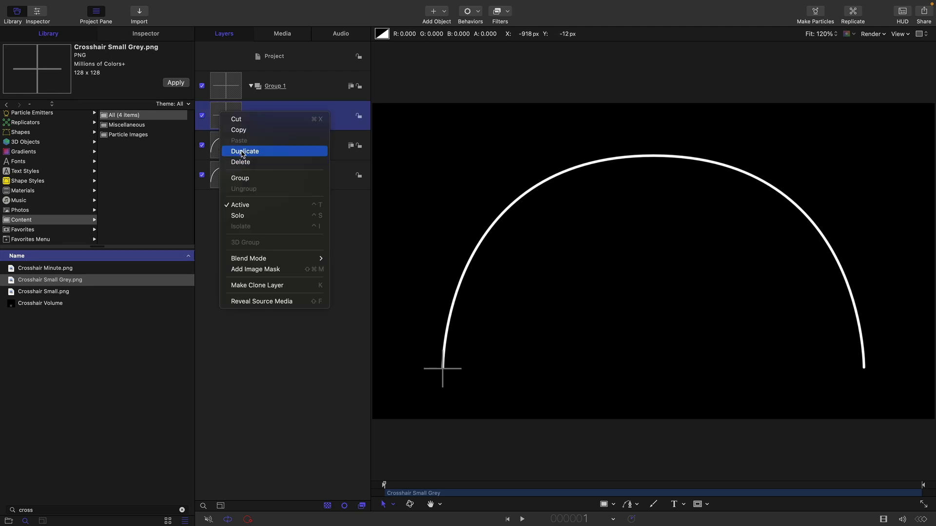
click(242, 153)
drag(442, 380, 658, 160)
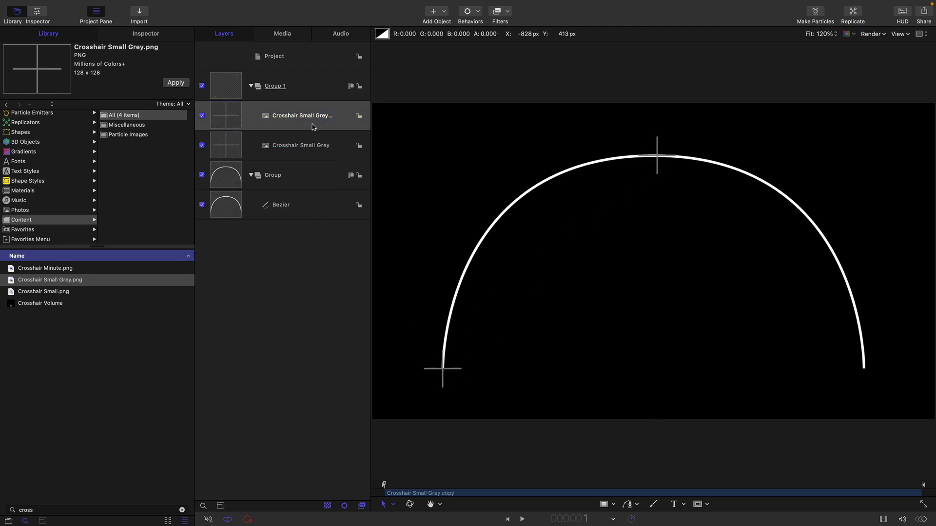
right_click(224, 118)
click(245, 152)
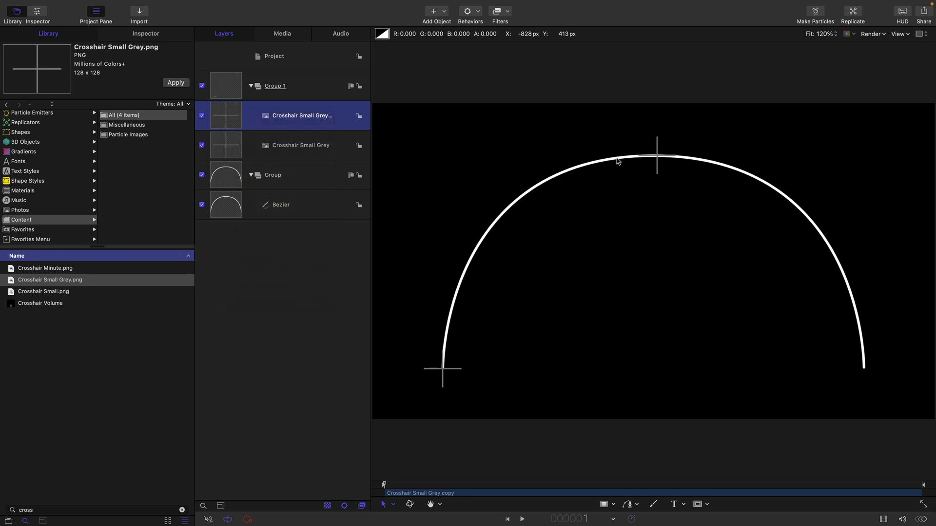
drag(648, 159, 854, 372)
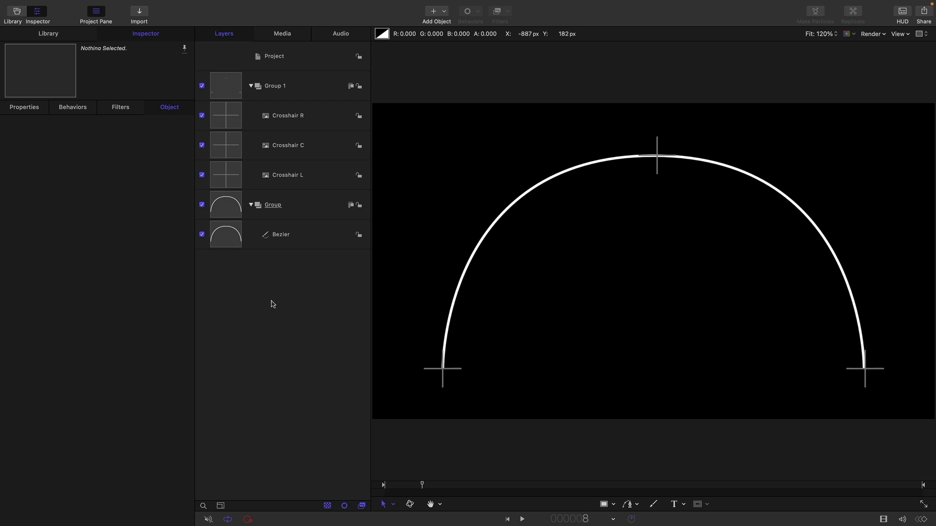
Add a Track Points behavior to the Bezier with Crosshair L as source, set to Attach to Source.
click(227, 242)
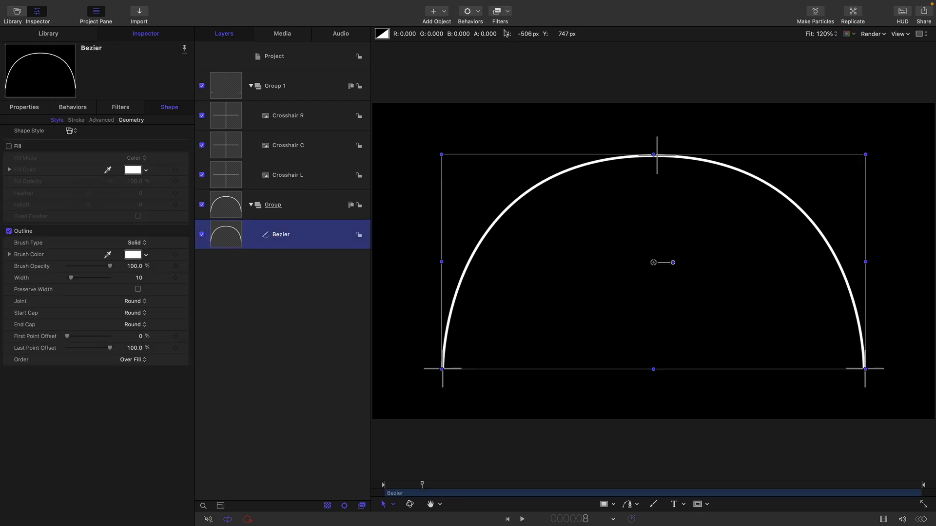
click(479, 12)
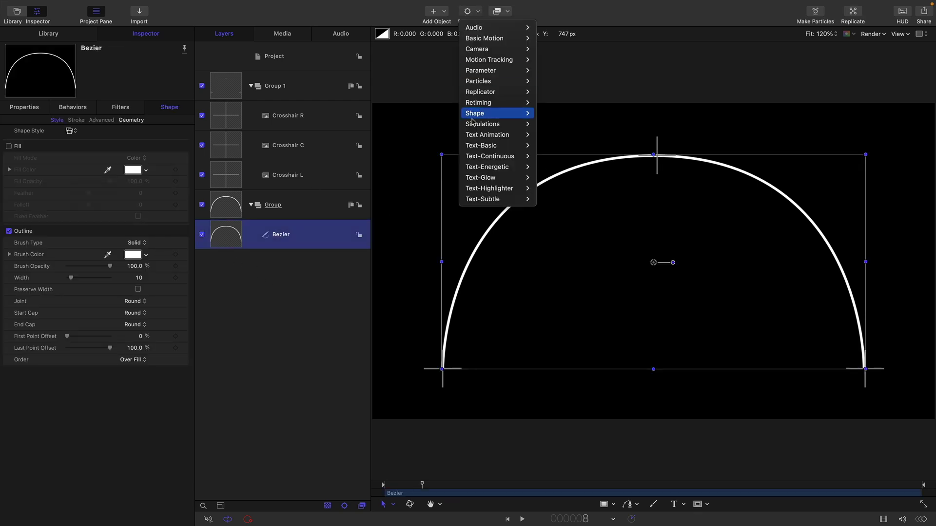
mouse_move(475, 116)
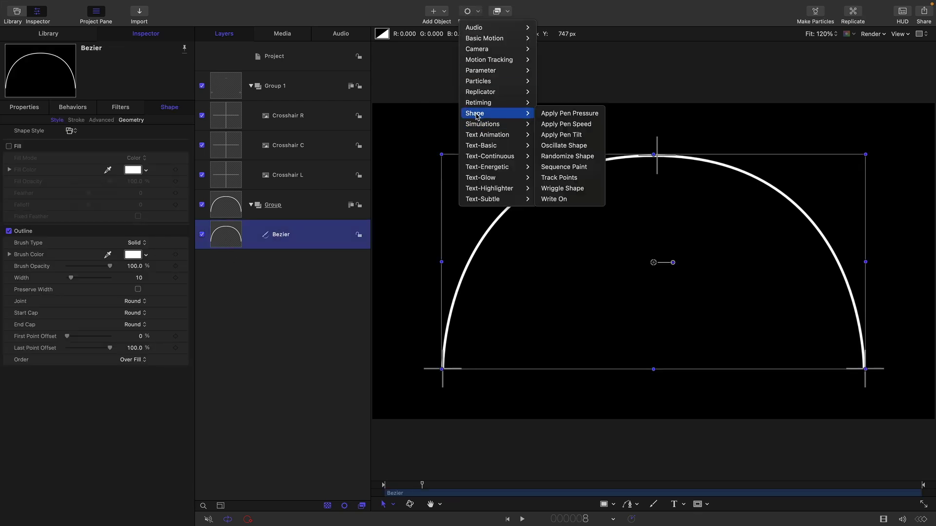
click(565, 178)
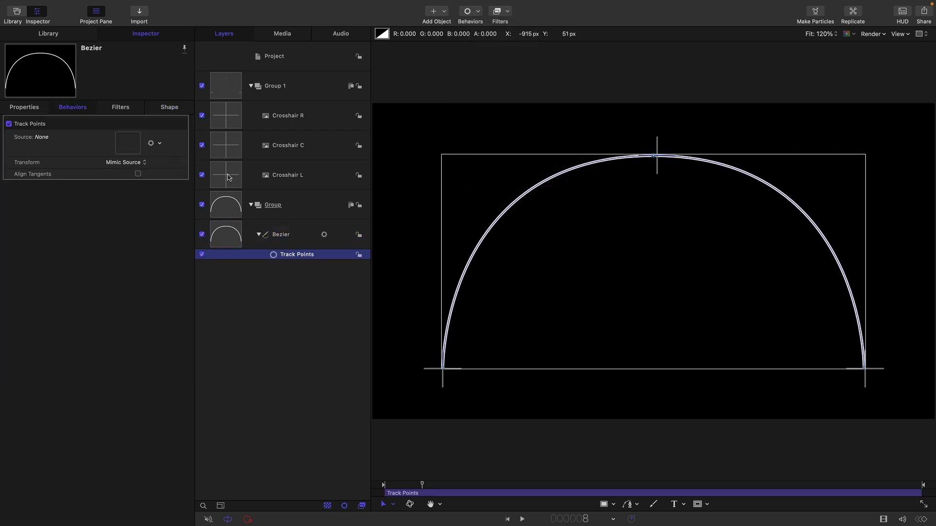
drag(228, 178, 127, 143)
click(126, 162)
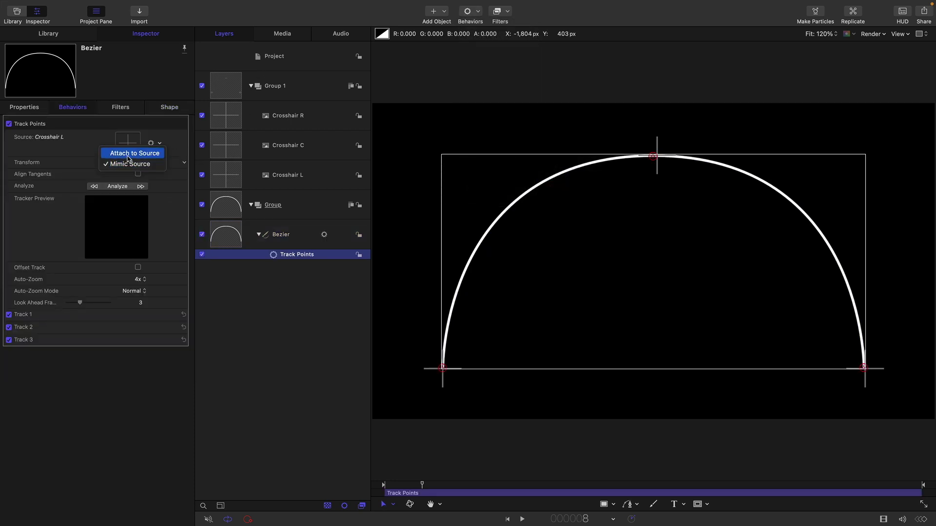
click(128, 154)
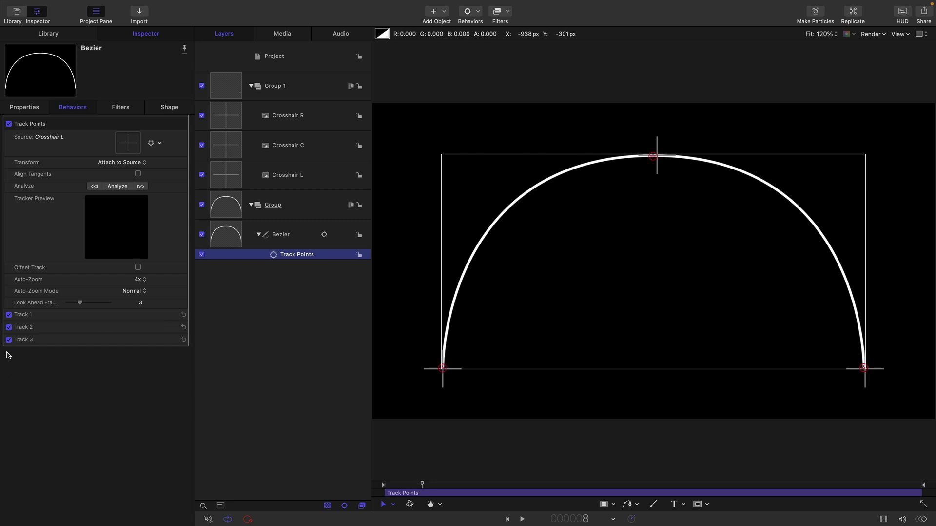
Disable Track 2 and Track 3, then move Crosshair L to confirm the arc's left end follows.
click(9, 328)
click(9, 341)
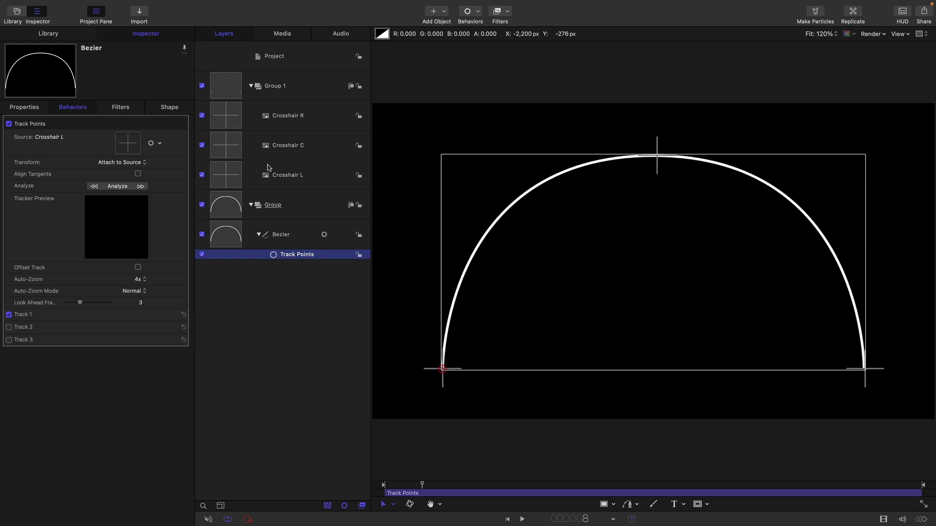
click(225, 175)
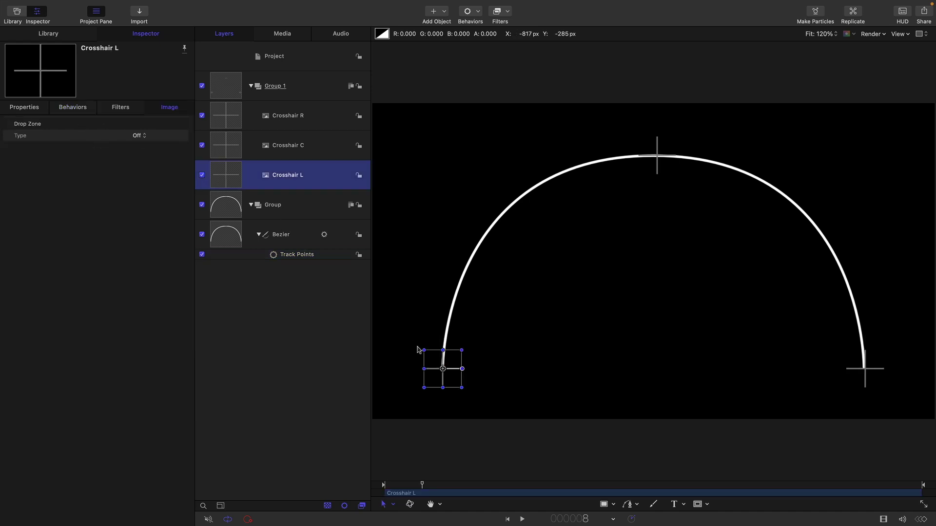
mouse_move(435, 380)
mouse_down()
mouse_move(456, 354)
mouse_move(446, 283)
mouse_move(488, 339)
mouse_move(461, 361)
mouse_move(444, 329)
mouse_move(480, 363)
mouse_move(441, 372)
mouse_move(443, 361)
mouse_move(443, 370)
mouse_up()
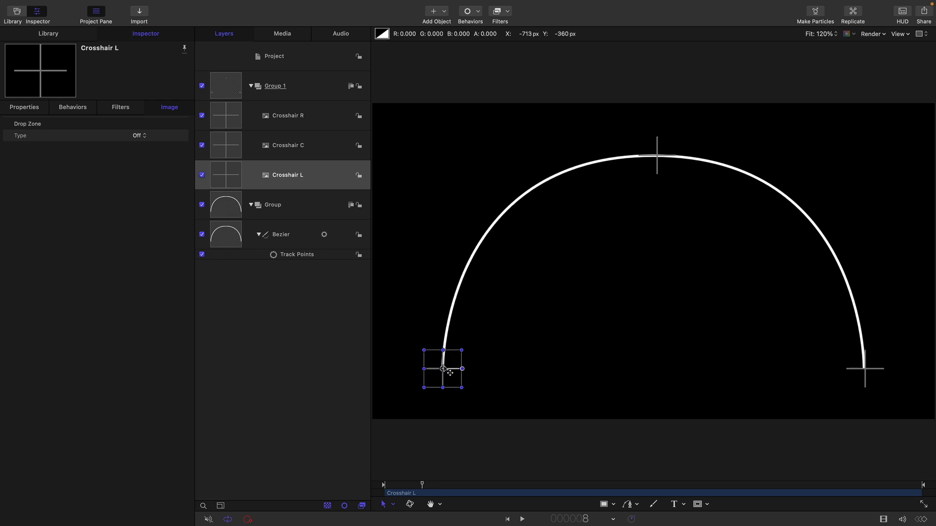
click(233, 234)
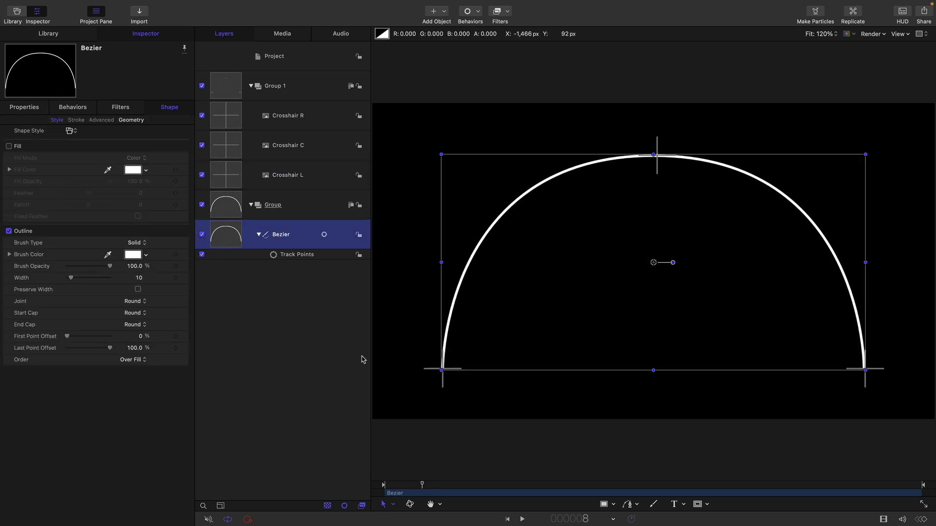
click(274, 257)
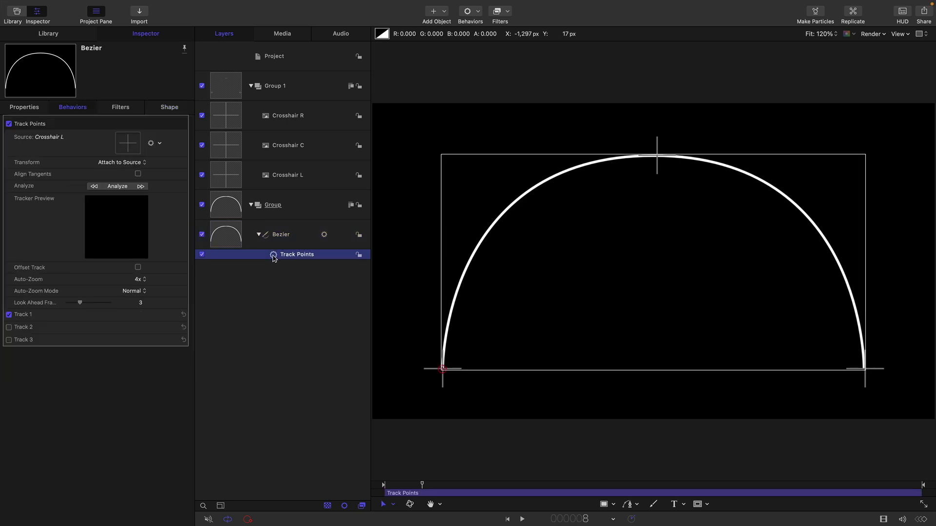
click(228, 240)
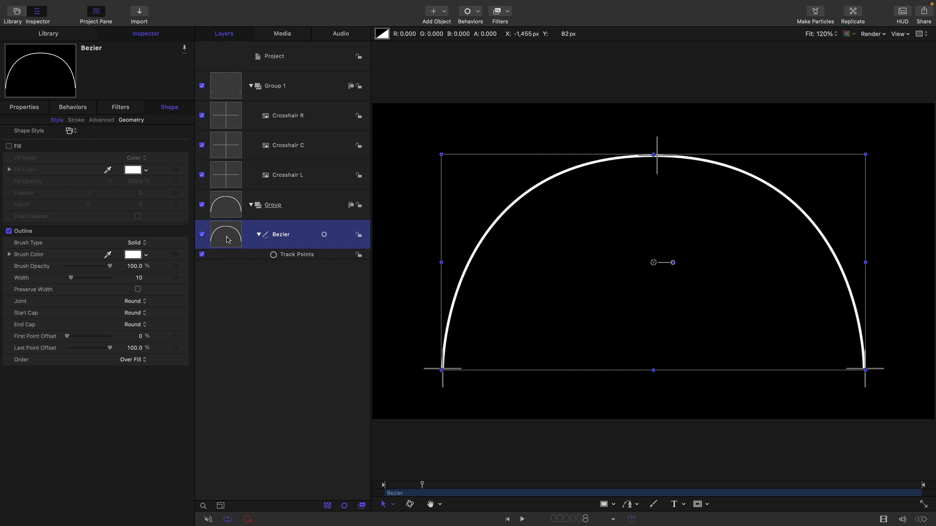
Add a second Track Points behavior sourced from Crosshair C, Attach to Source, keeping only Track 2.
click(477, 14)
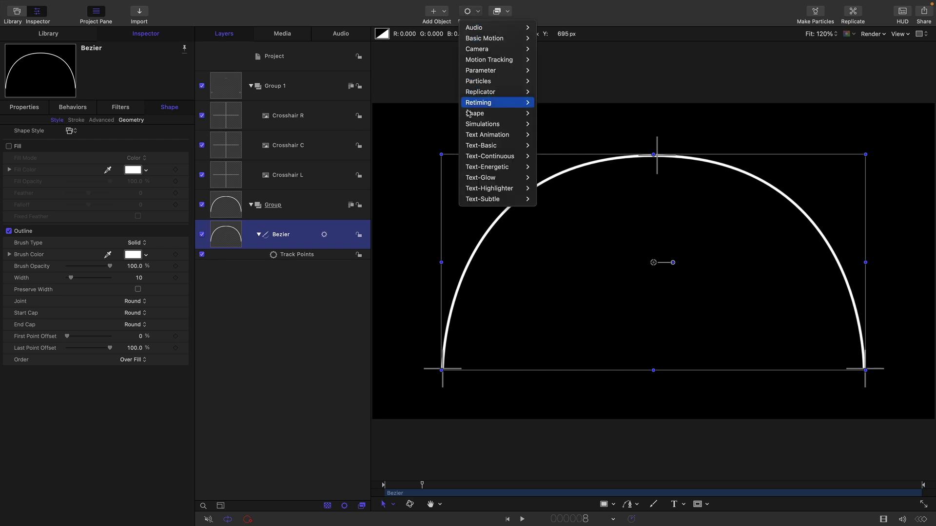
mouse_move(475, 115)
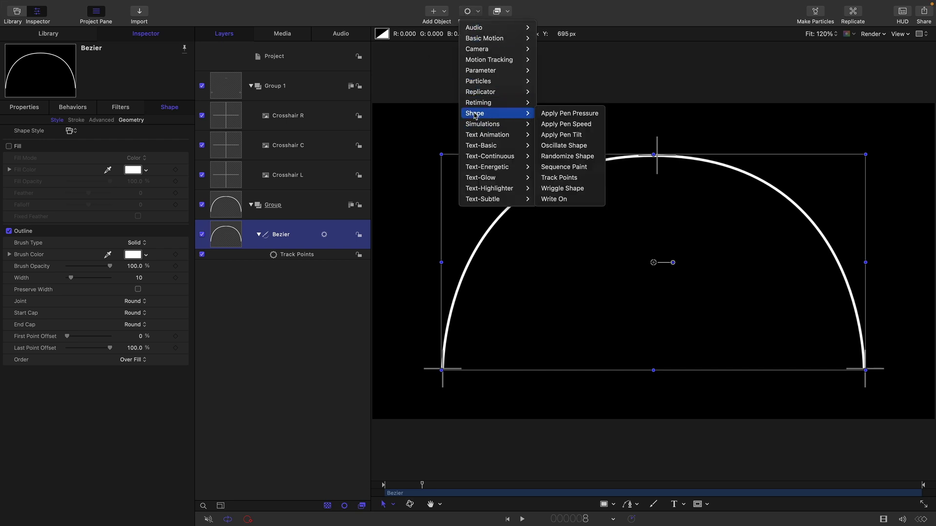
click(559, 177)
drag(234, 158, 129, 142)
click(130, 163)
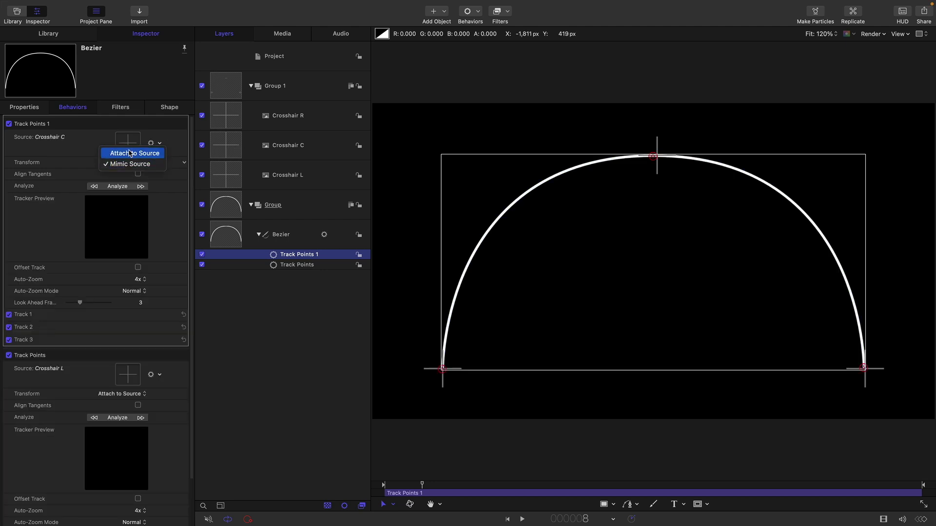
click(130, 153)
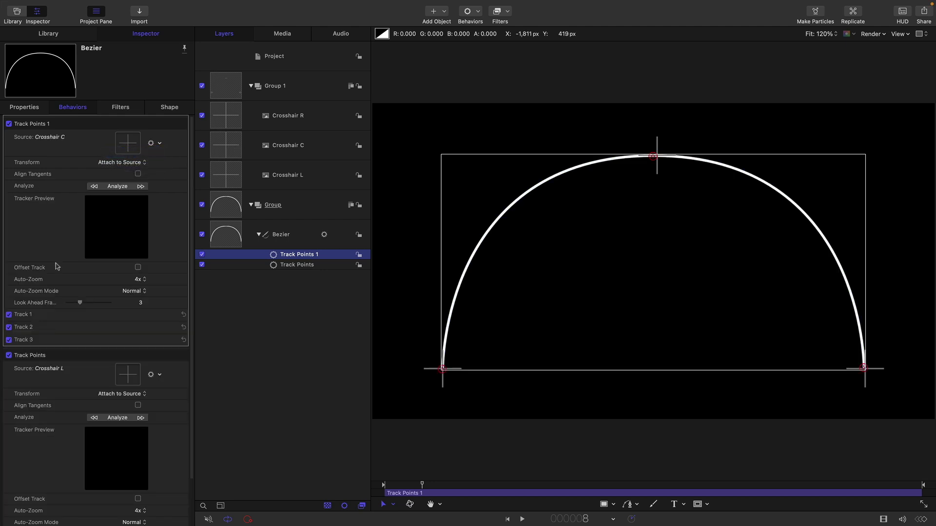
click(9, 315)
click(9, 339)
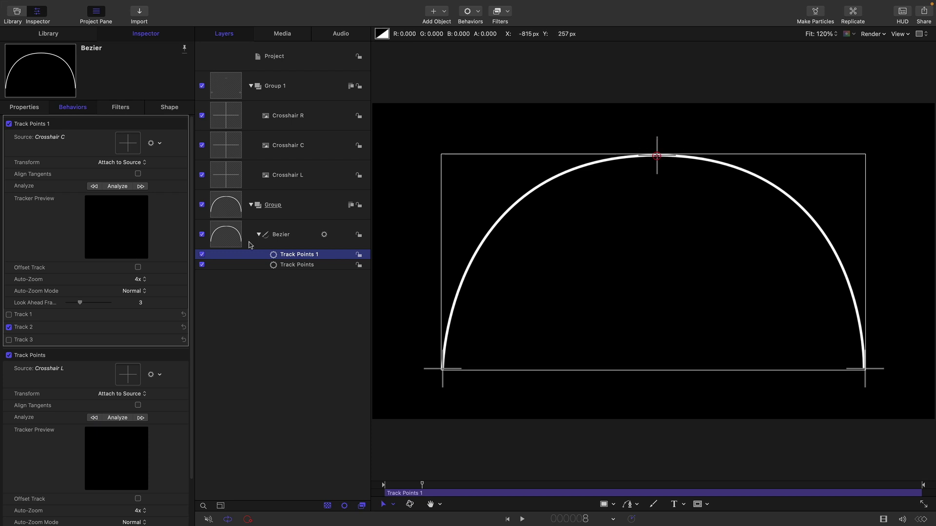
Add a third Track Points behavior sourced from Crosshair R, Attach to Source, keeping only Track 3.
click(478, 14)
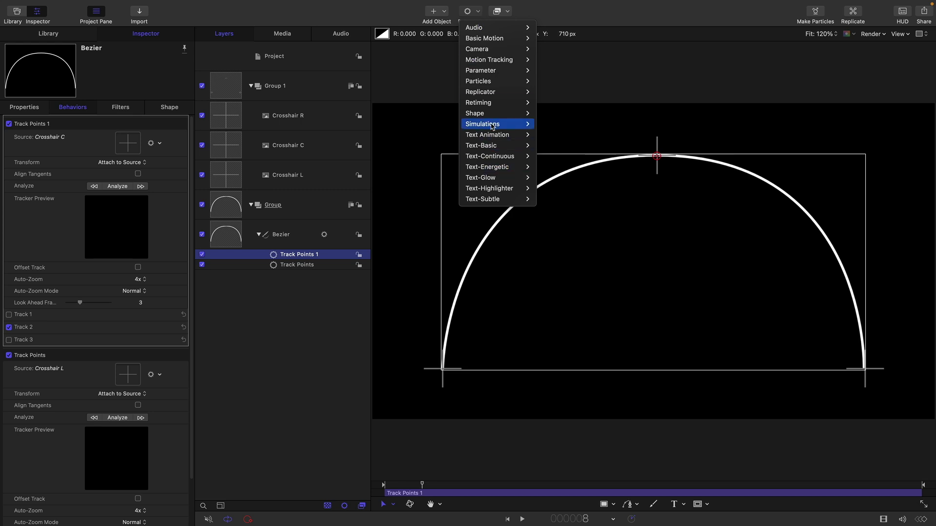
mouse_move(487, 113)
click(575, 177)
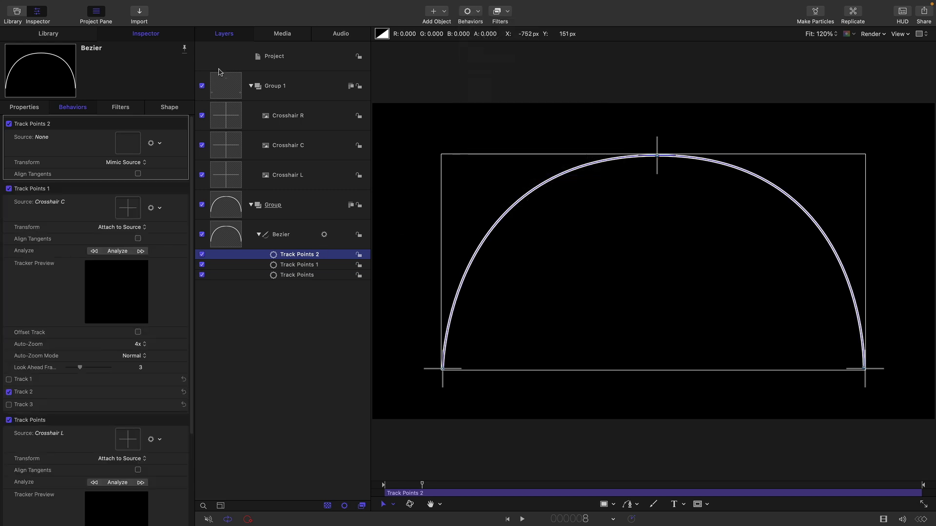
drag(232, 128, 122, 147)
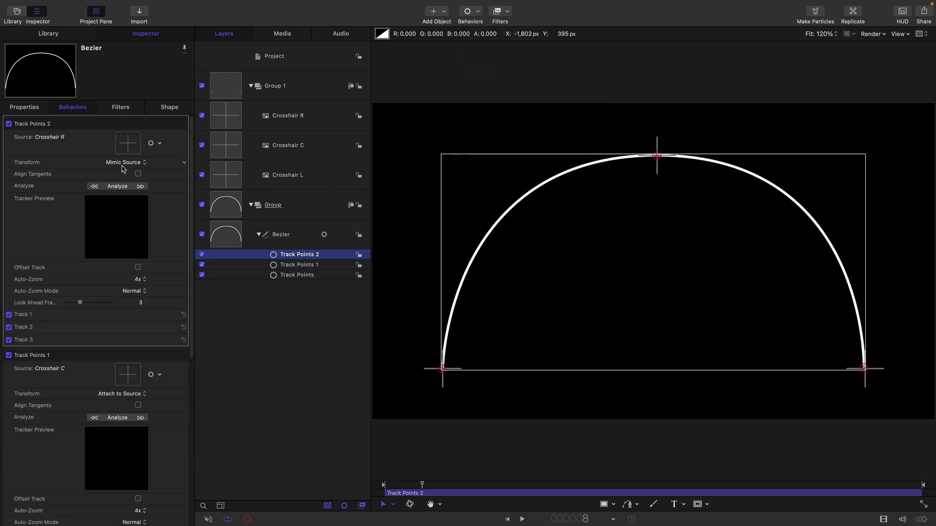
click(124, 164)
click(127, 154)
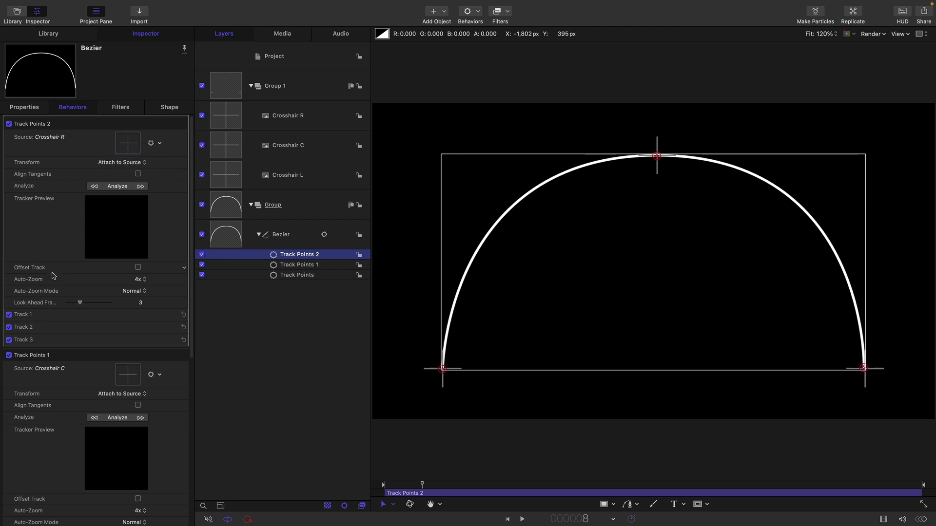
click(9, 315)
click(9, 327)
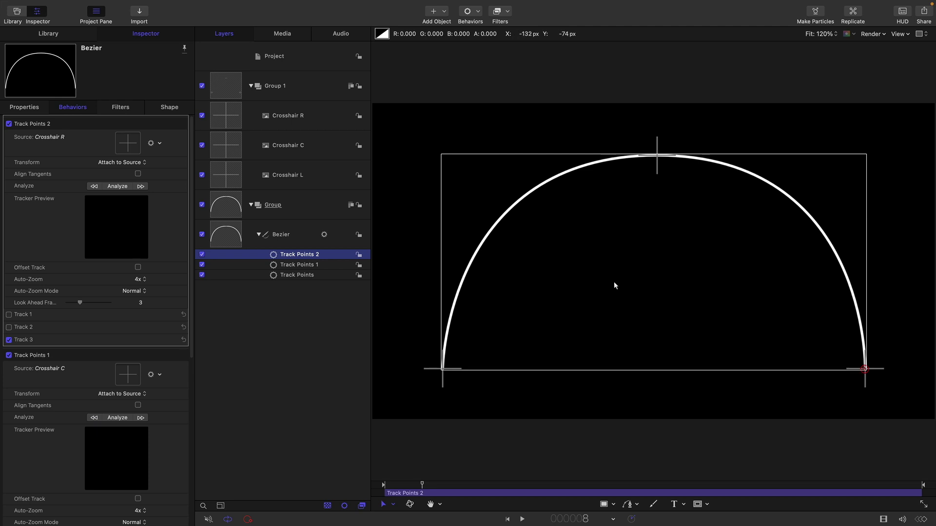
Move Crosshairs R, C and L to test that the arc follows, then undo the test moves.
click(866, 370)
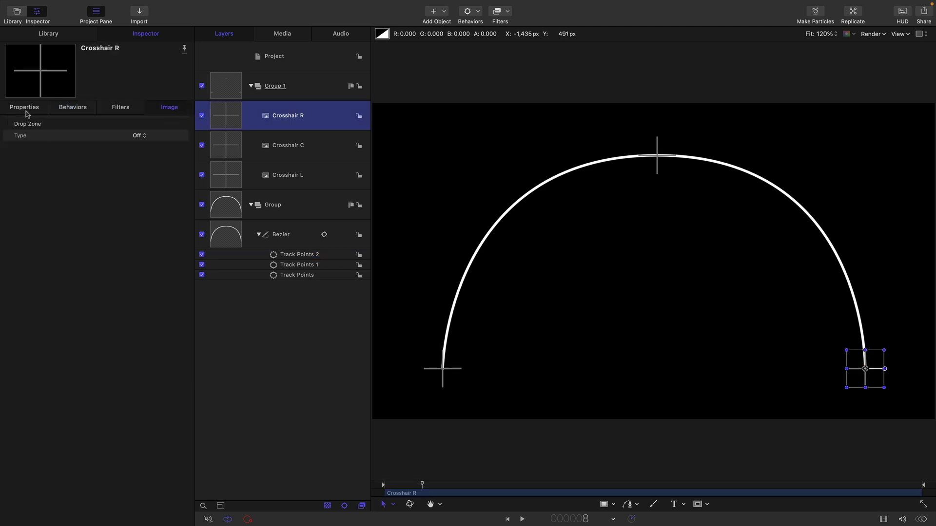
mouse_move(871, 378)
mouse_down()
mouse_move(844, 349)
mouse_move(875, 360)
mouse_move(875, 369)
mouse_up()
key(Down)
drag(660, 155, 633, 174)
key(Down)
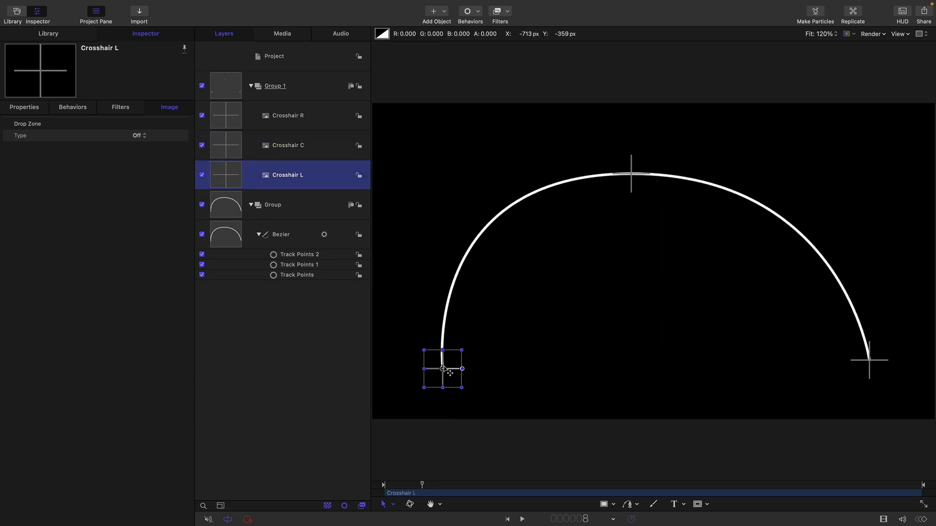
drag(448, 372, 409, 382)
key(super+z)
key(super+z)
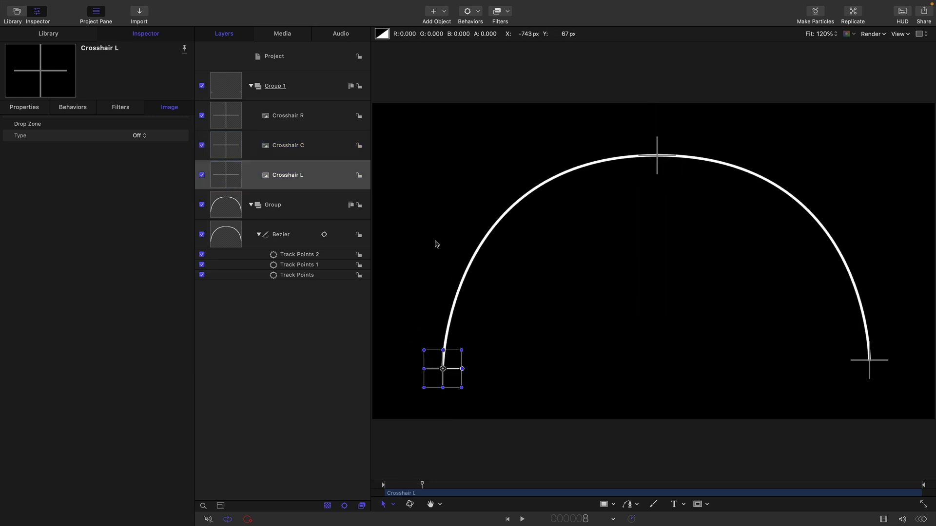
Select Group 1 and add a Color Solid from the Library Generators into it.
click(629, 284)
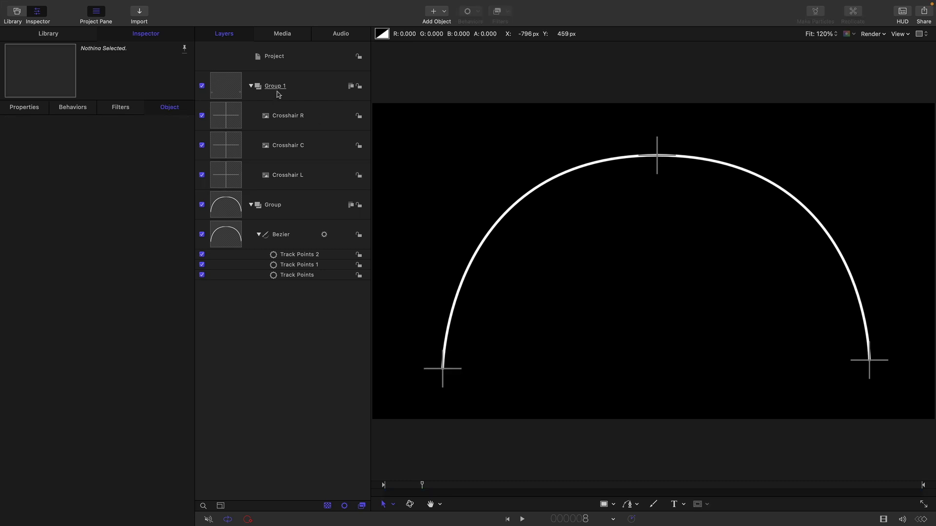
click(224, 84)
click(48, 33)
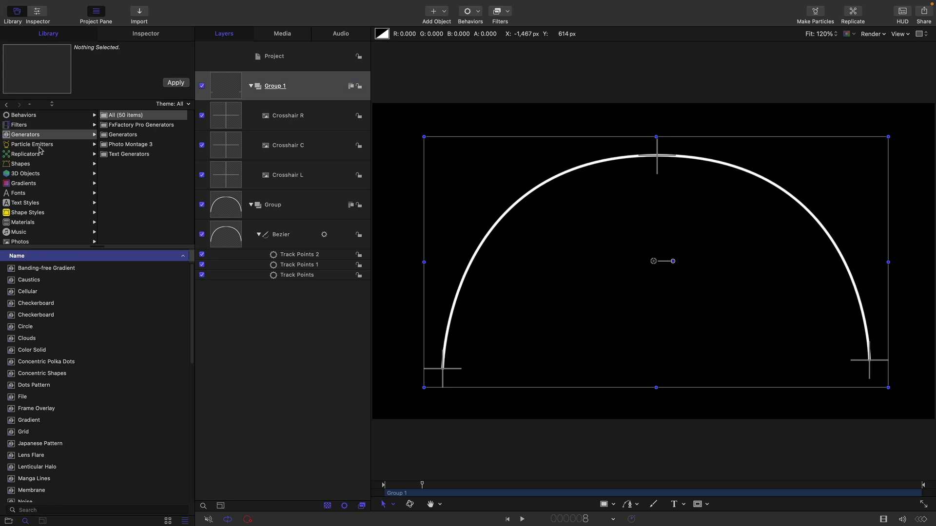
drag(12, 354, 272, 106)
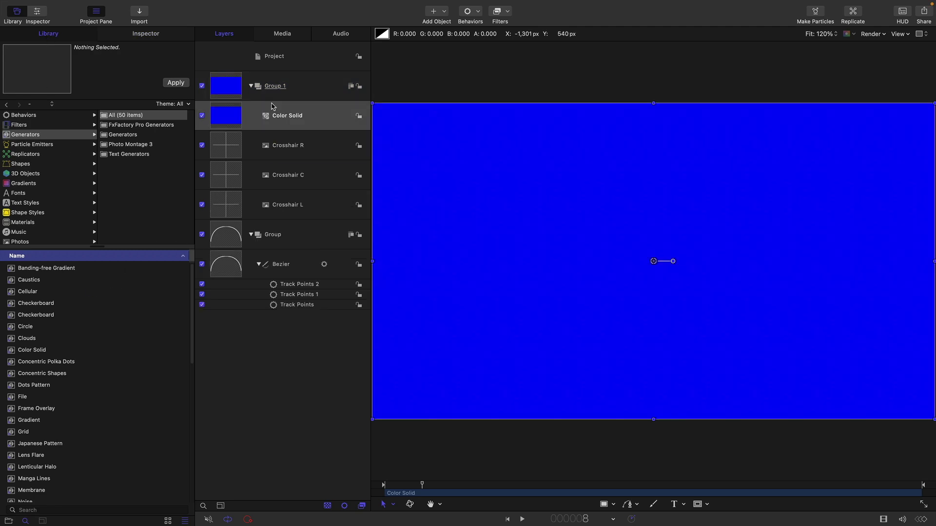
Apply the Distortion > Poke filter to the Color Solid and shift its centre right.
click(508, 12)
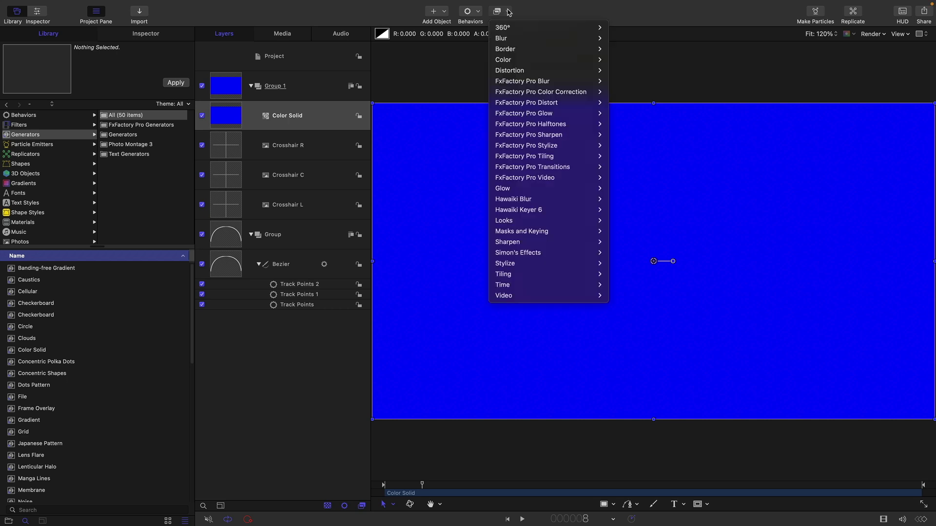
mouse_move(518, 73)
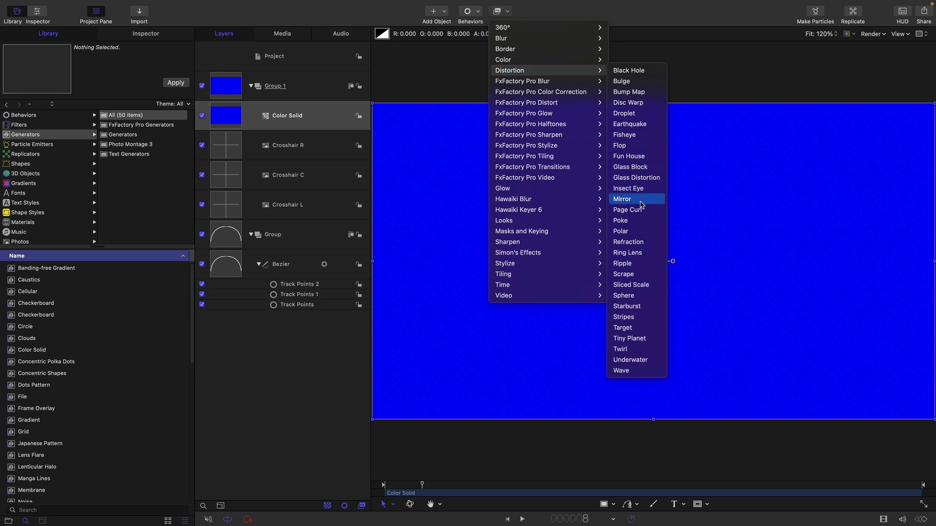
click(636, 224)
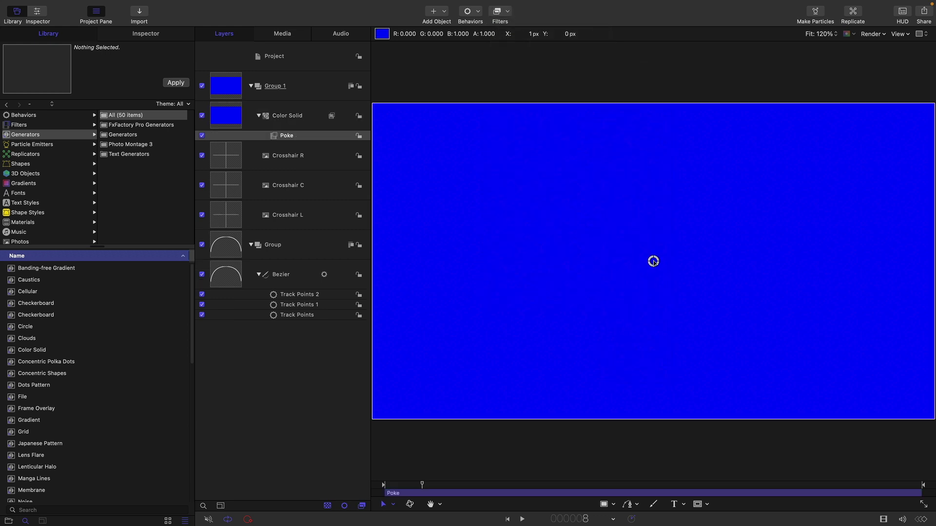
mouse_move(641, 249)
mouse_down()
mouse_move(652, 270)
mouse_move(654, 261)
mouse_up()
Hide the Color Solid, snap the Poke centre onto Crosshair L, and rename the filter Poke L.
click(201, 116)
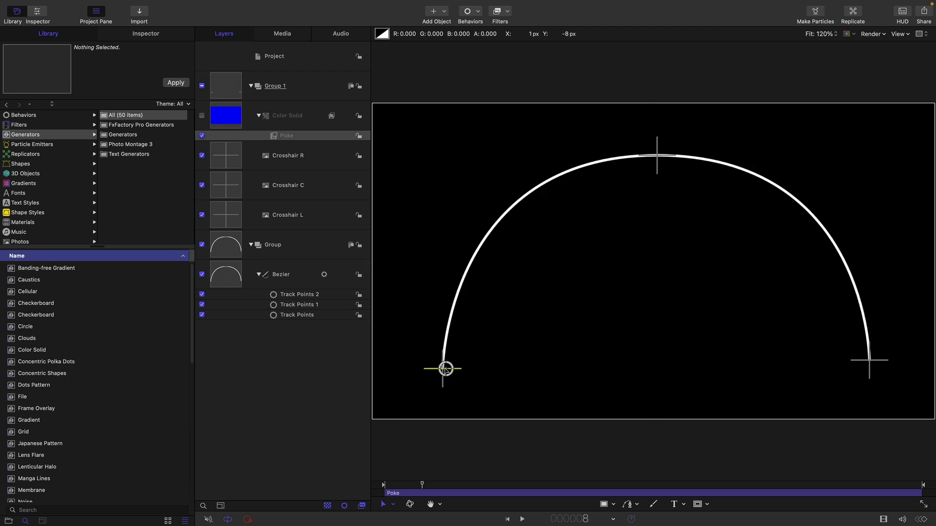
drag(446, 370, 443, 371)
double_click(306, 137)
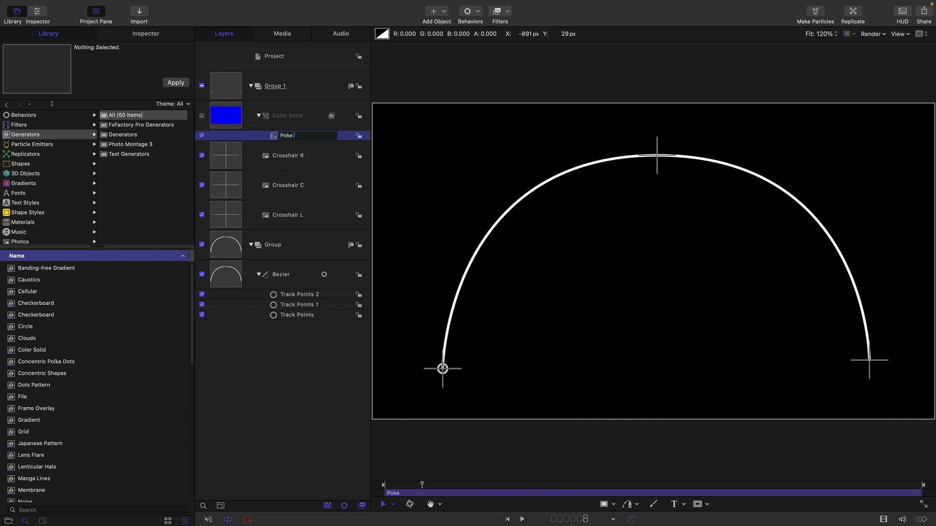
text(L)
key(Return)
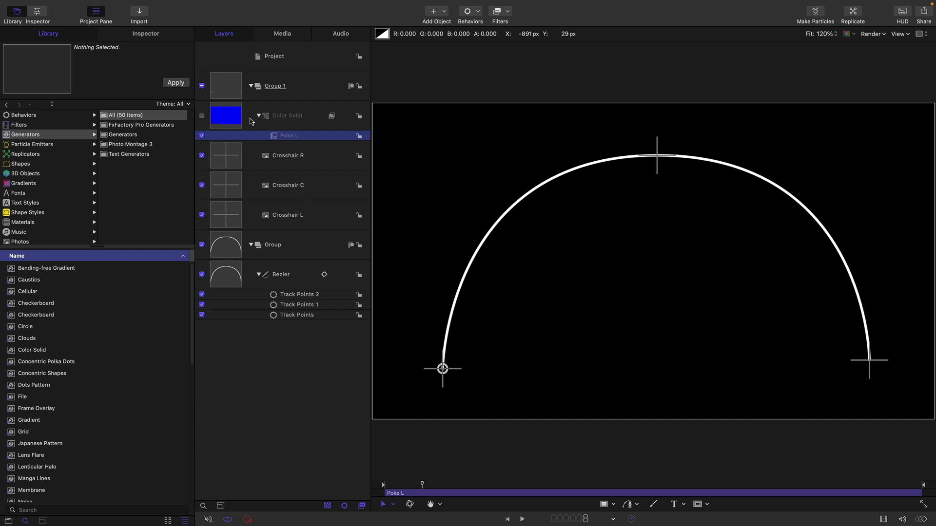
Select Crosshair L and show its transform properties in the Inspector.
click(231, 217)
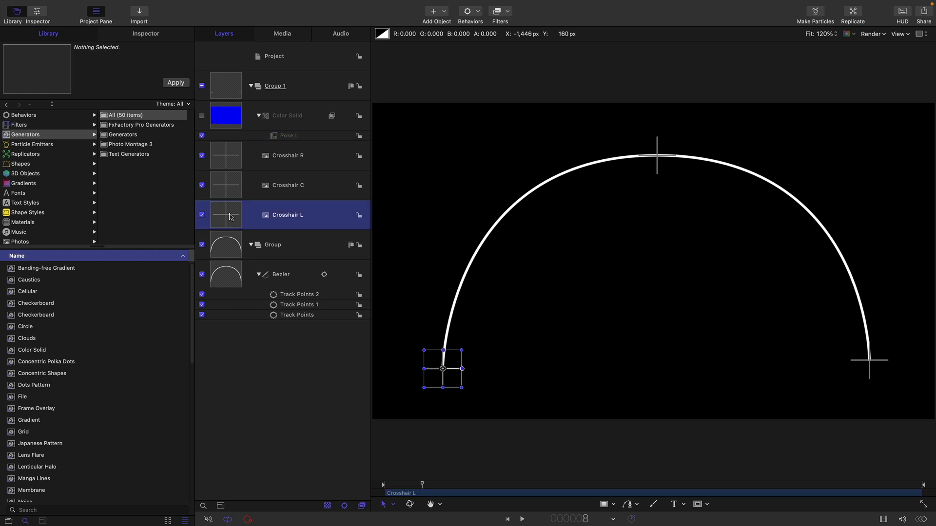
click(149, 34)
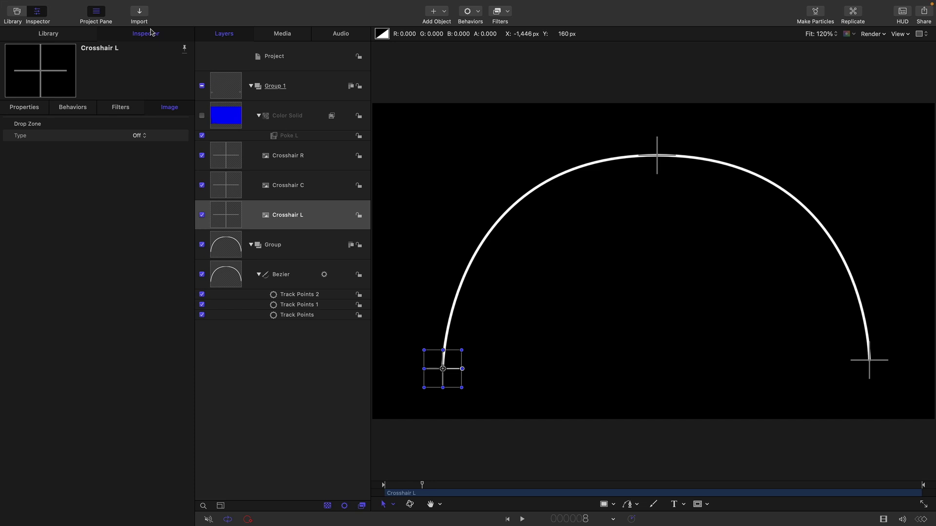
click(26, 107)
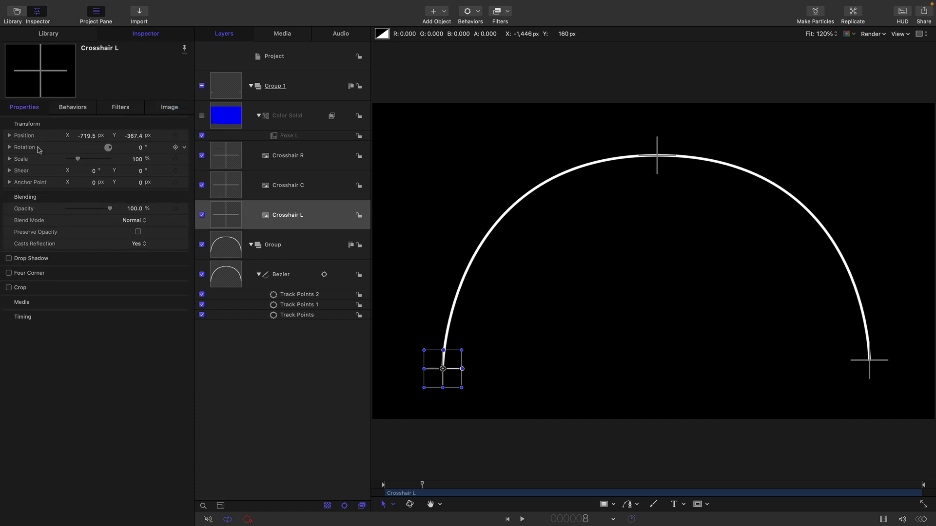
Split Crosshair L's position into X, Y, Z, reset it to zero, and add a Link behavior to Position X.
click(9, 136)
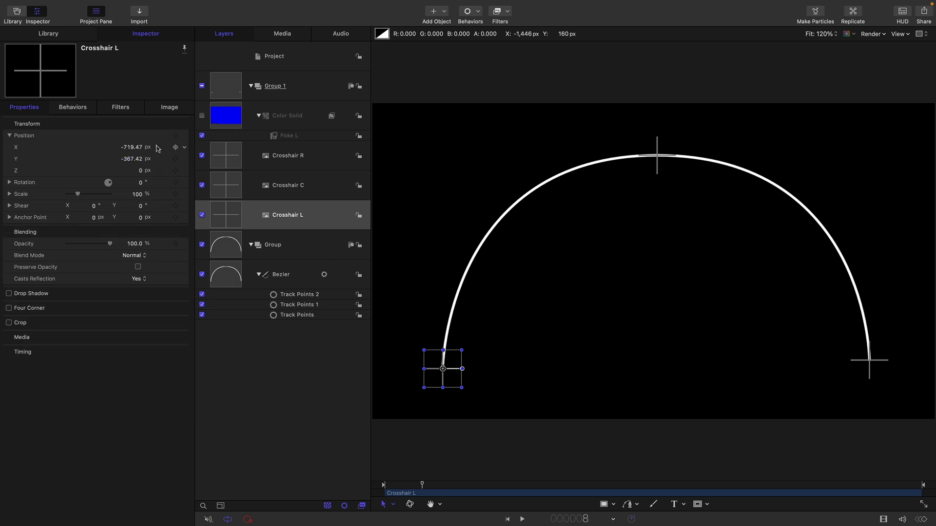
right_click(115, 125)
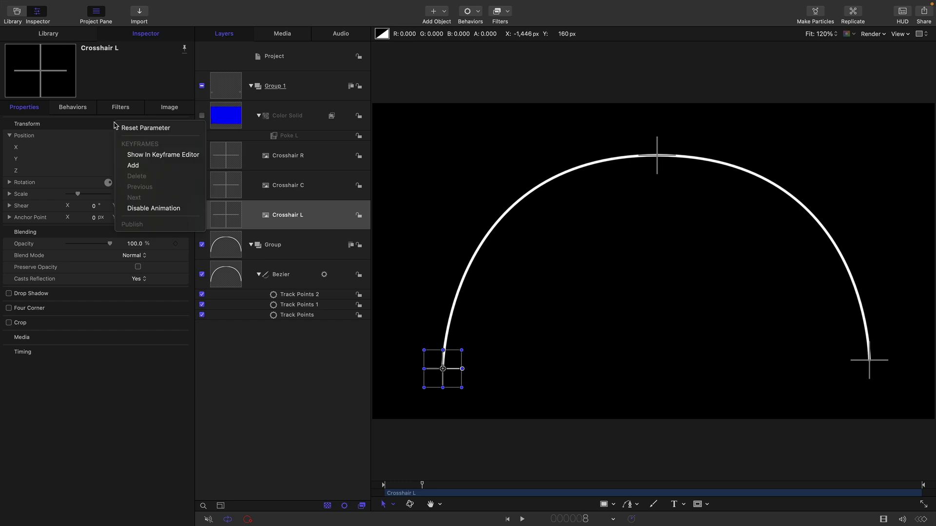
click(142, 128)
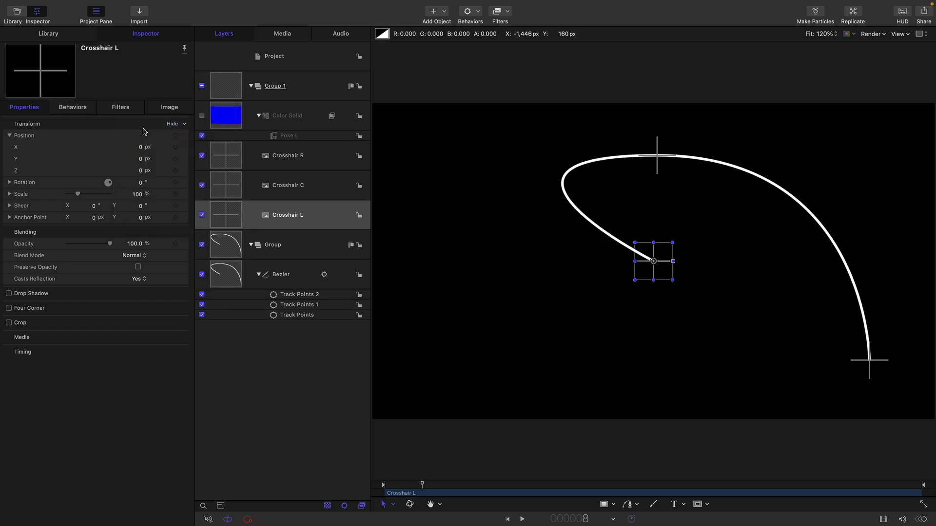
right_click(185, 148)
mouse_move(234, 249)
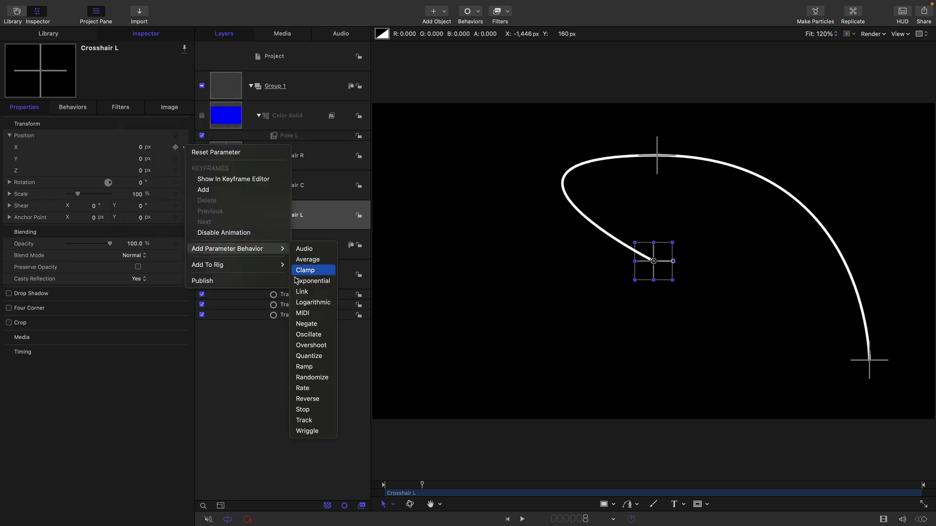
click(305, 291)
Link Position X to the Color Solid's Poke L Center X with a -0.5 X offset, then start renaming the Link.
drag(225, 119, 129, 144)
click(126, 201)
mouse_move(82, 221)
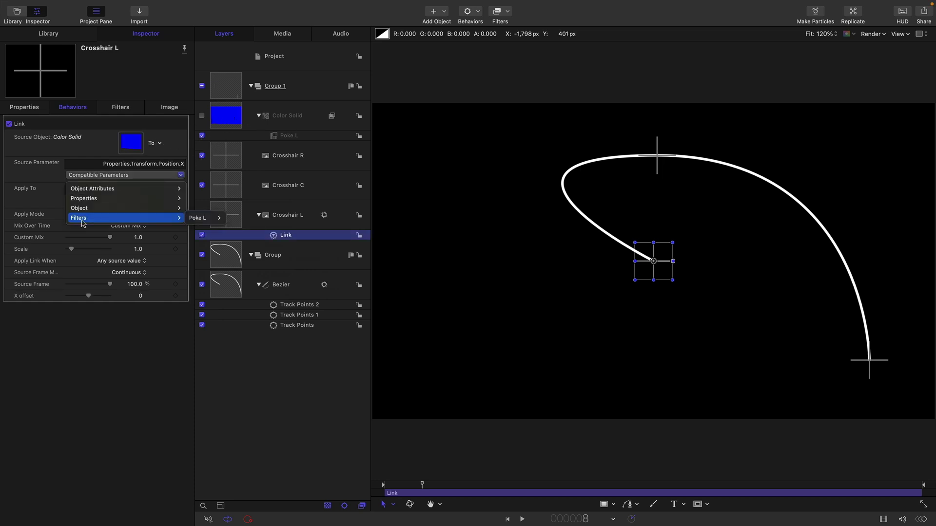
mouse_move(205, 218)
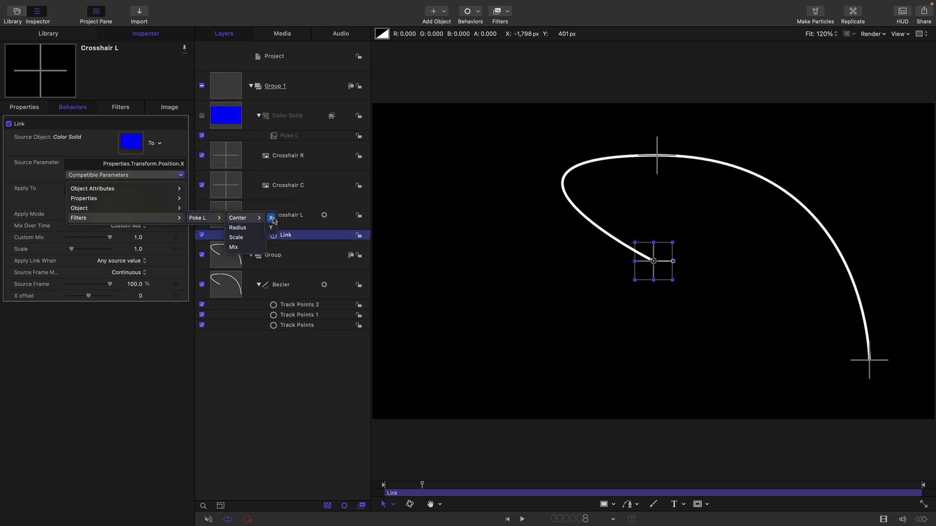
click(271, 217)
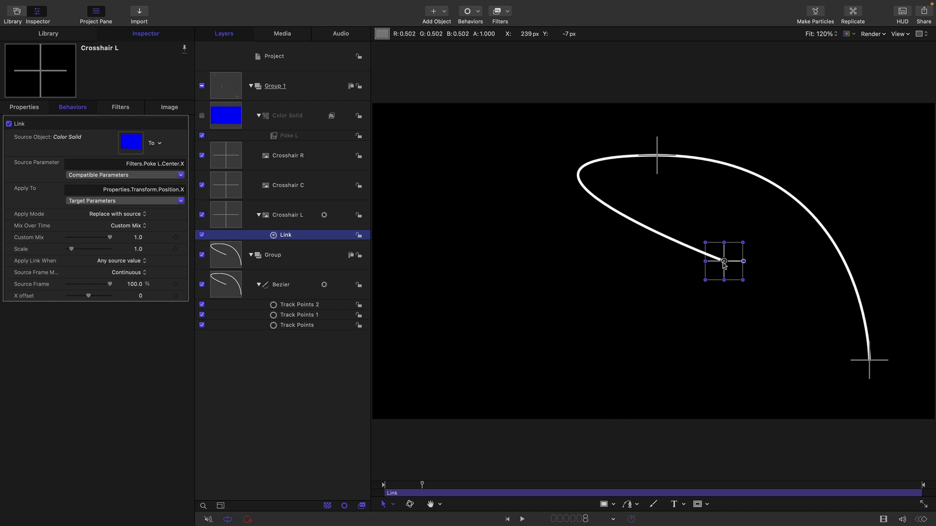
click(140, 296)
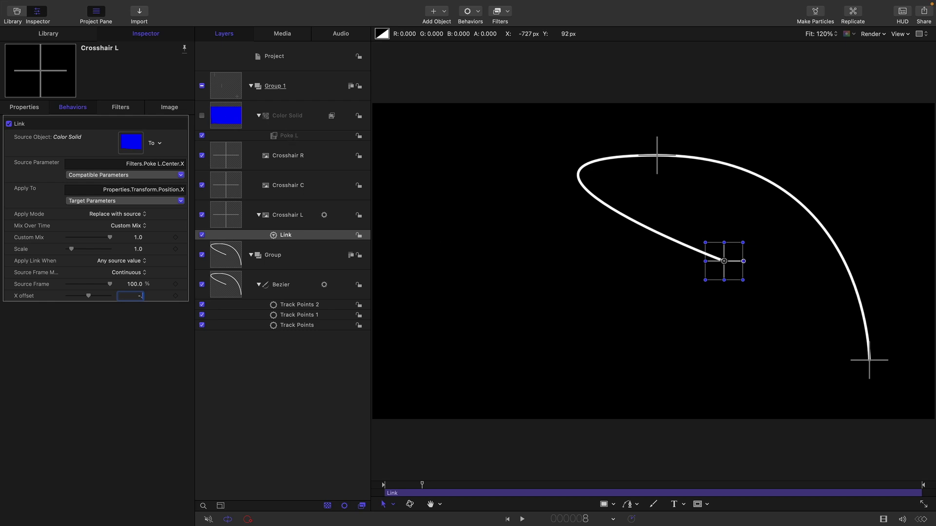
key(Return)
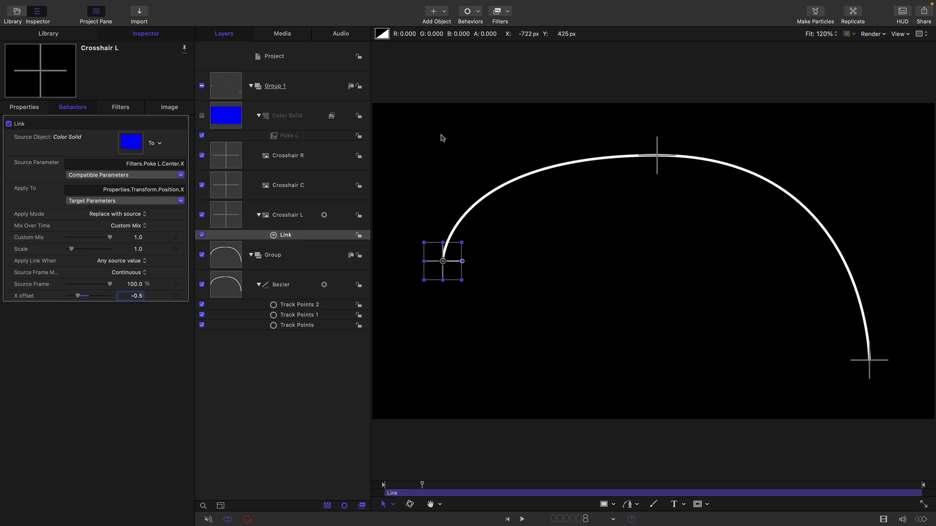
double_click(297, 235)
click(295, 234)
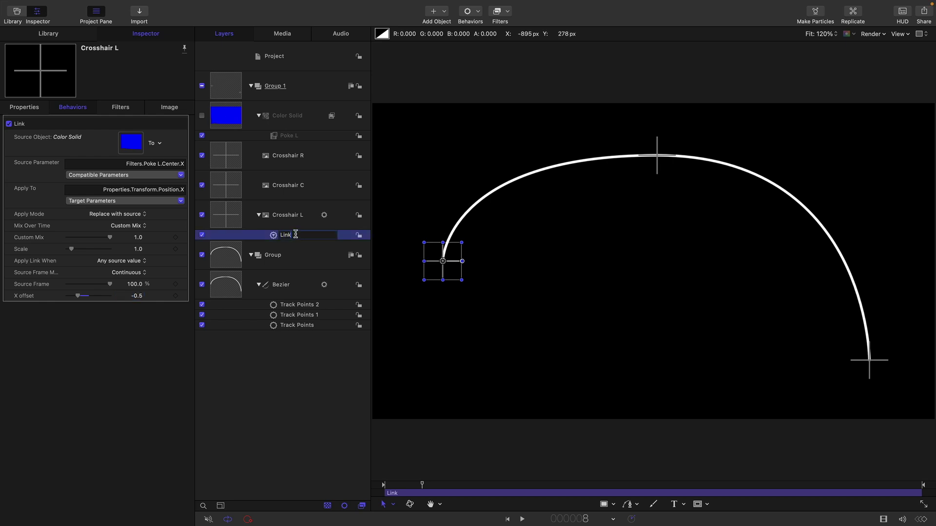
Rename the first link 'Link X' and add a Link behavior to Crosshair L's Position Y.
text(X)
click(227, 217)
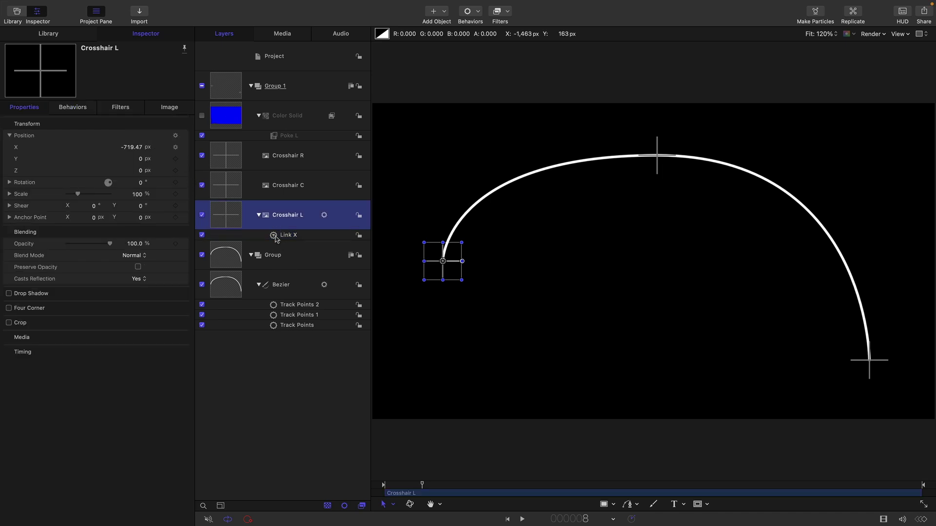
click(185, 161)
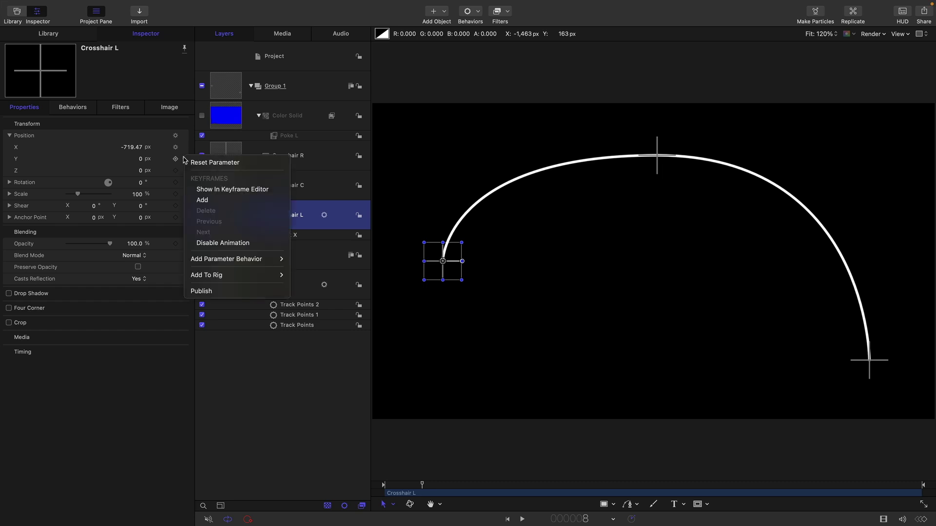
mouse_move(209, 259)
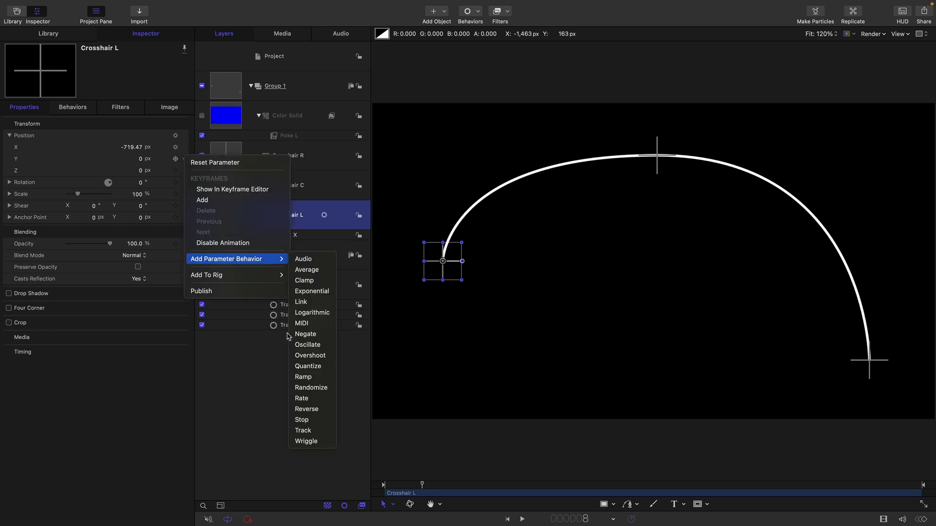
click(301, 301)
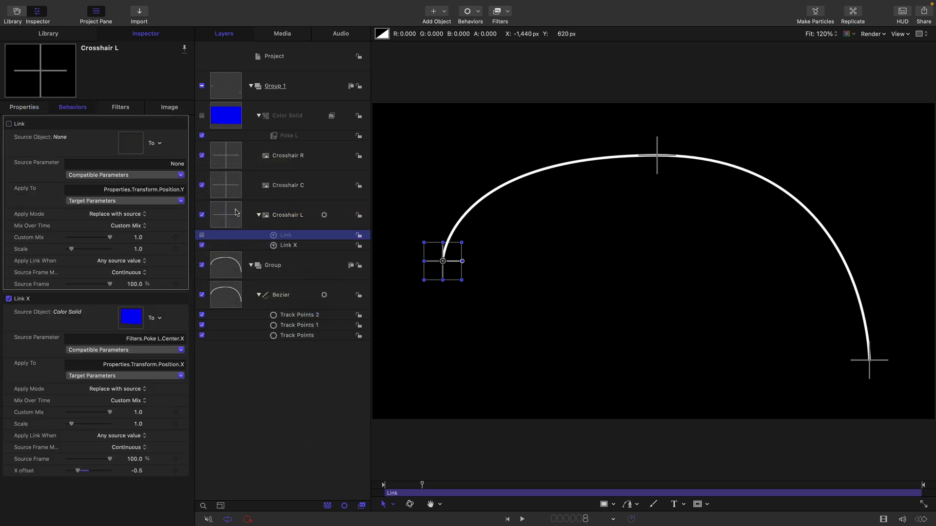
Point the new link at Crosshair L's Y position.
drag(220, 215, 131, 143)
click(115, 201)
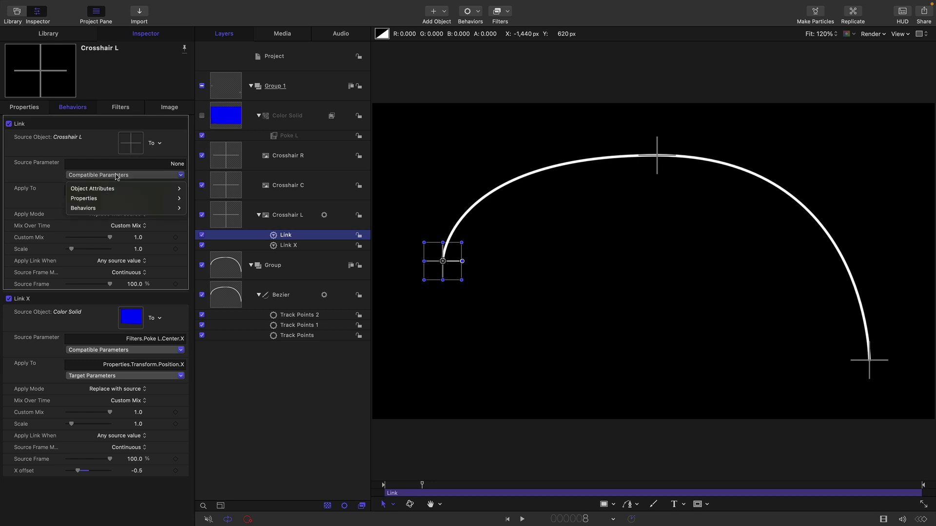
mouse_move(82, 201)
click(250, 194)
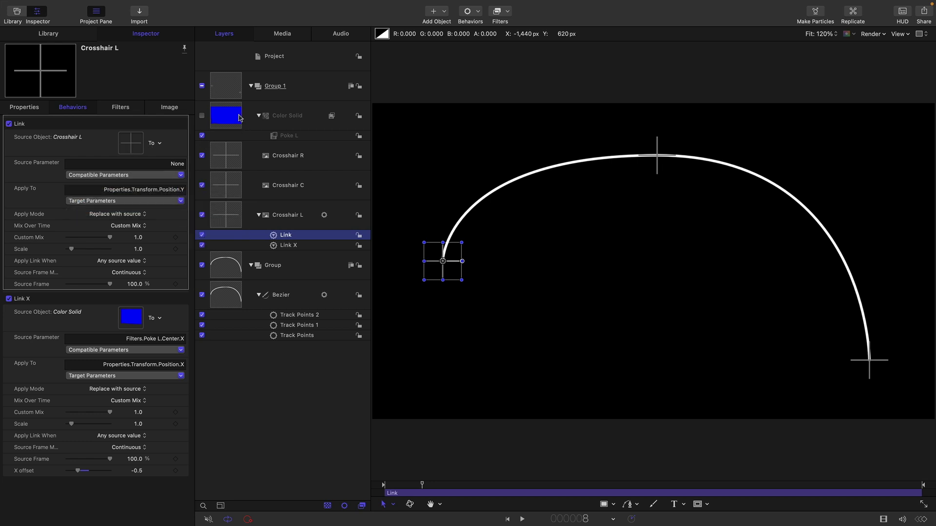
Source the link from Color Solid's Poke L Center Y with a -0.5 Y offset.
drag(234, 114, 131, 143)
click(84, 175)
mouse_move(84, 221)
mouse_move(197, 218)
mouse_move(239, 218)
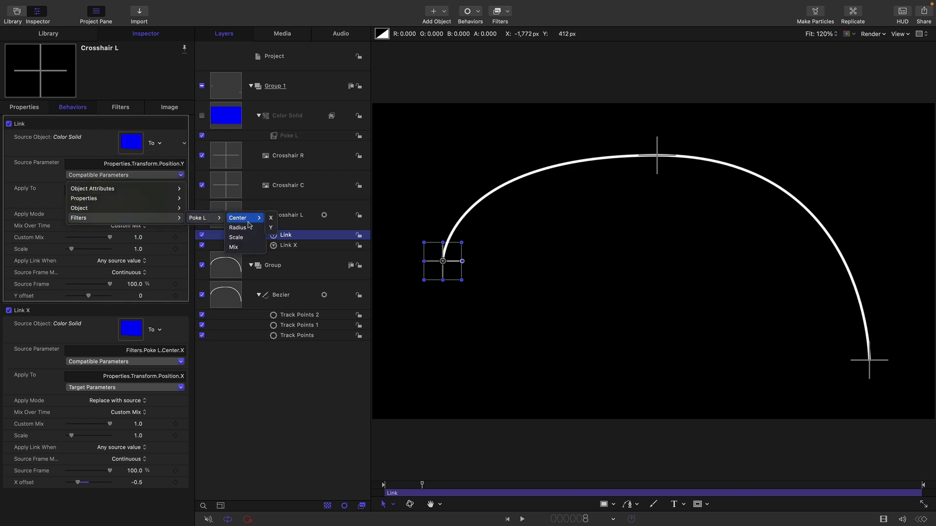
click(270, 227)
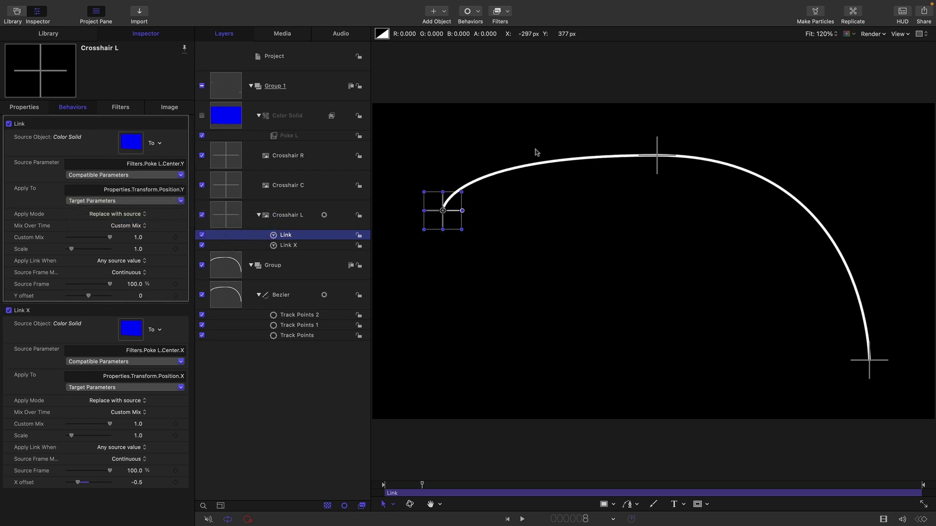
click(140, 296)
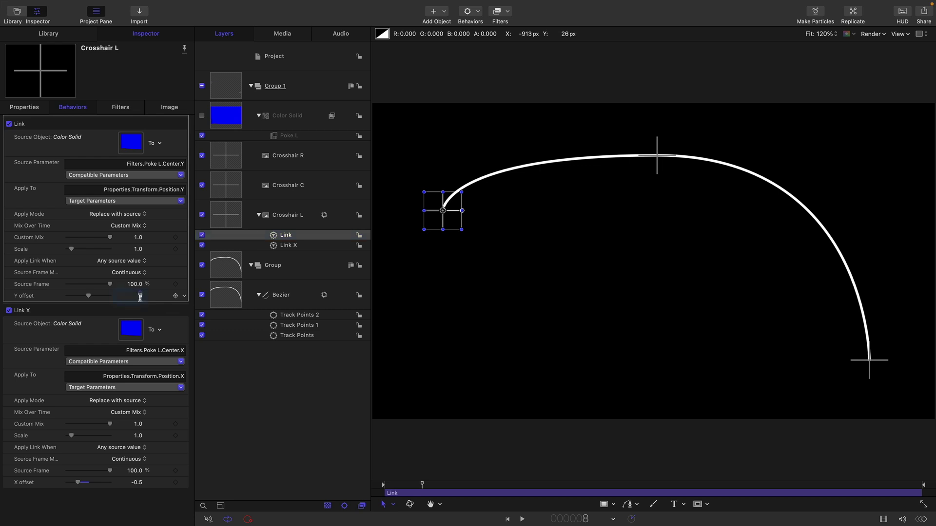
text(-0.5)
key(Return)
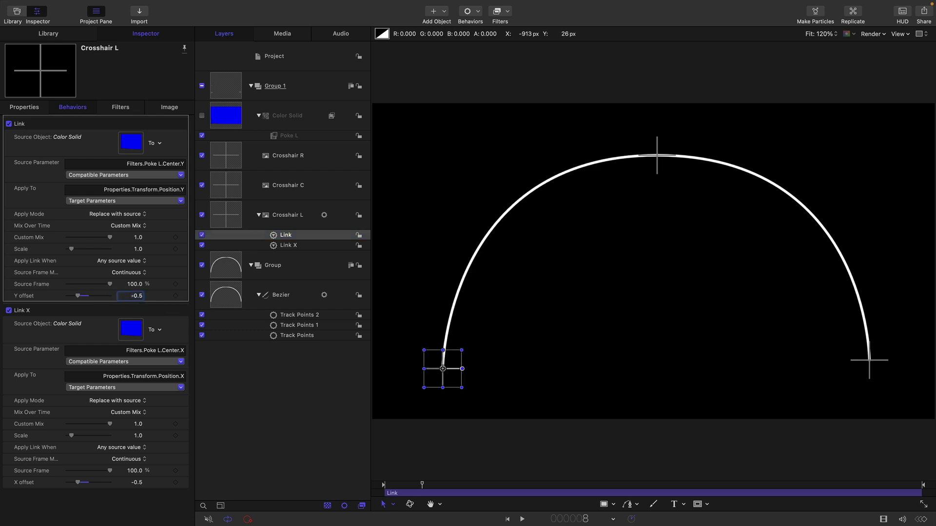
Hide Crosshair R, C and L, then drag Poke L's centre to shift the arc's left end.
click(272, 137)
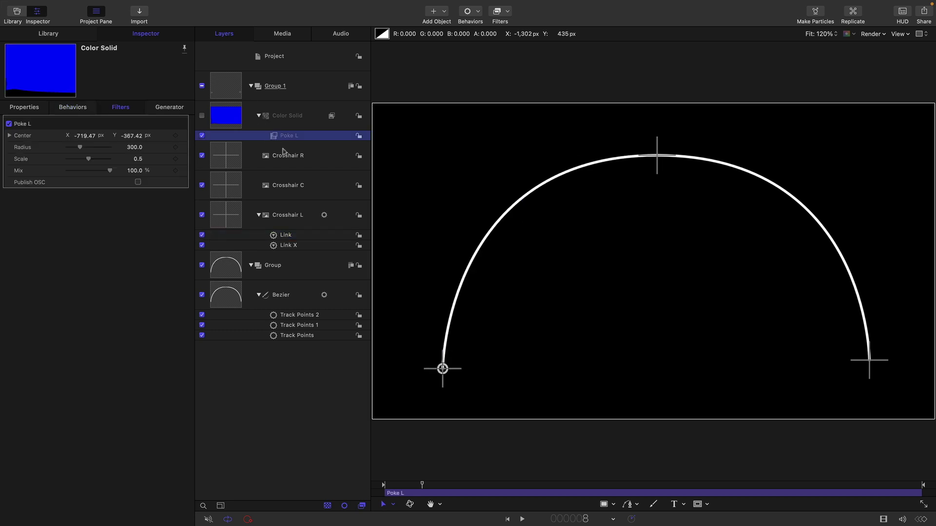
click(202, 155)
click(202, 185)
click(202, 215)
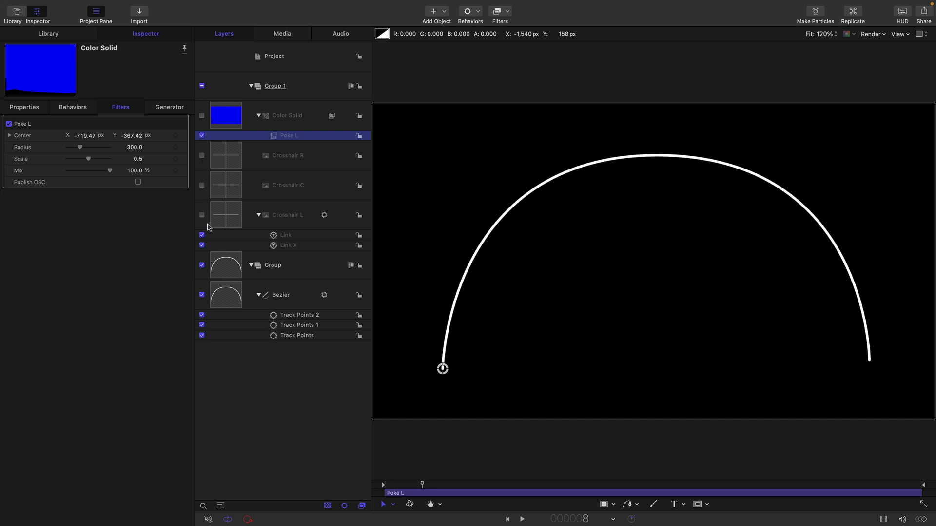
mouse_move(446, 370)
mouse_down()
mouse_move(499, 361)
mouse_move(468, 257)
mouse_move(528, 320)
mouse_move(633, 331)
mouse_move(492, 260)
mouse_move(443, 365)
mouse_move(453, 361)
mouse_up()
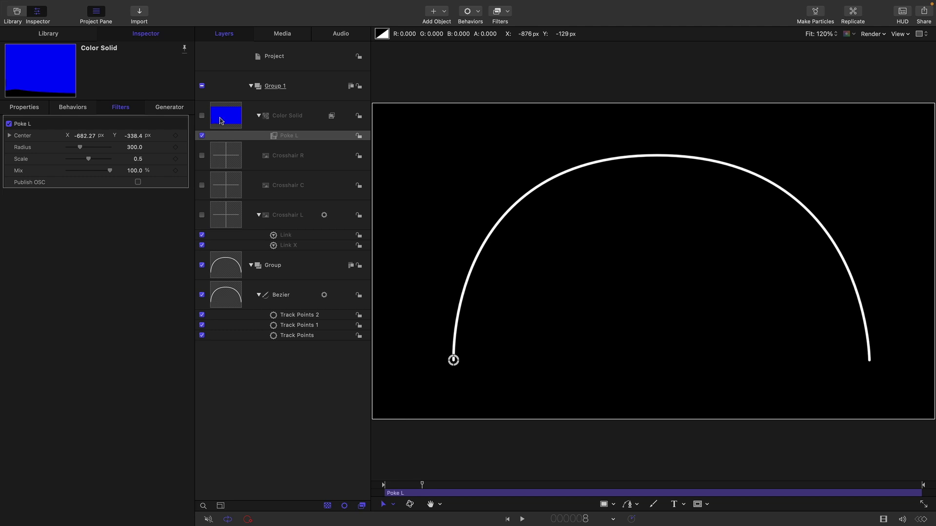
Add a Distortion > Poke filter to the Color Solid layer.
click(226, 122)
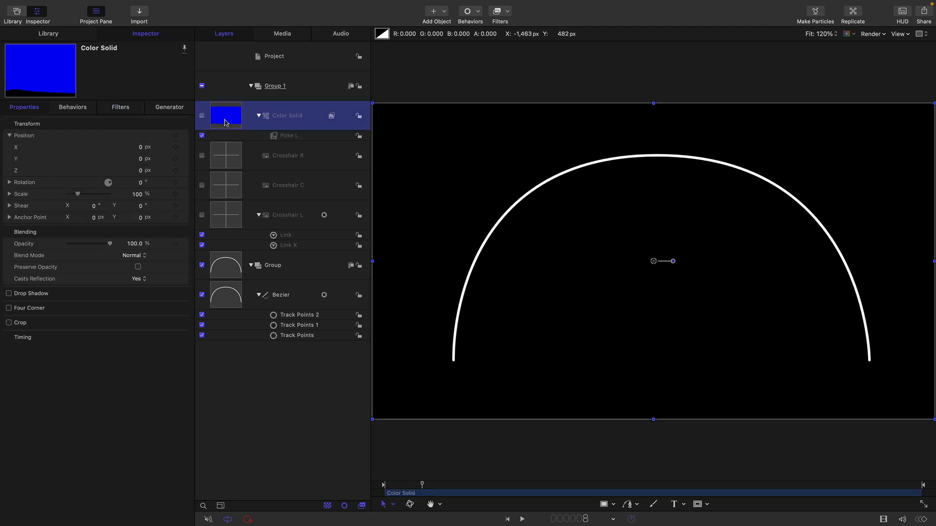
click(479, 16)
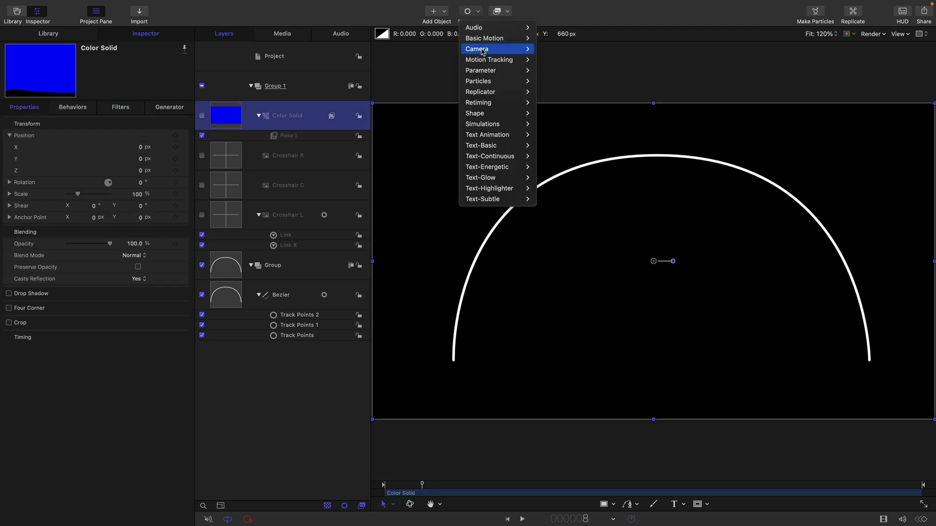
click(498, 10)
mouse_move(510, 71)
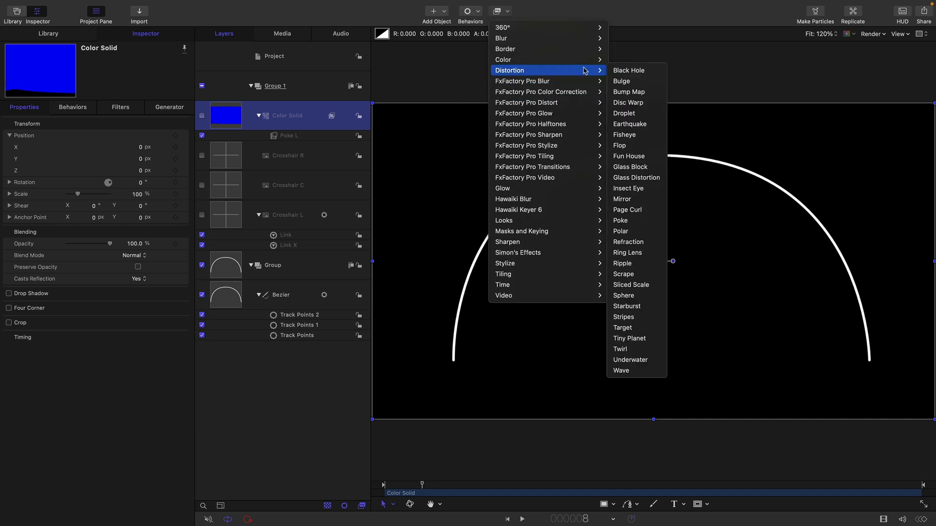
click(626, 220)
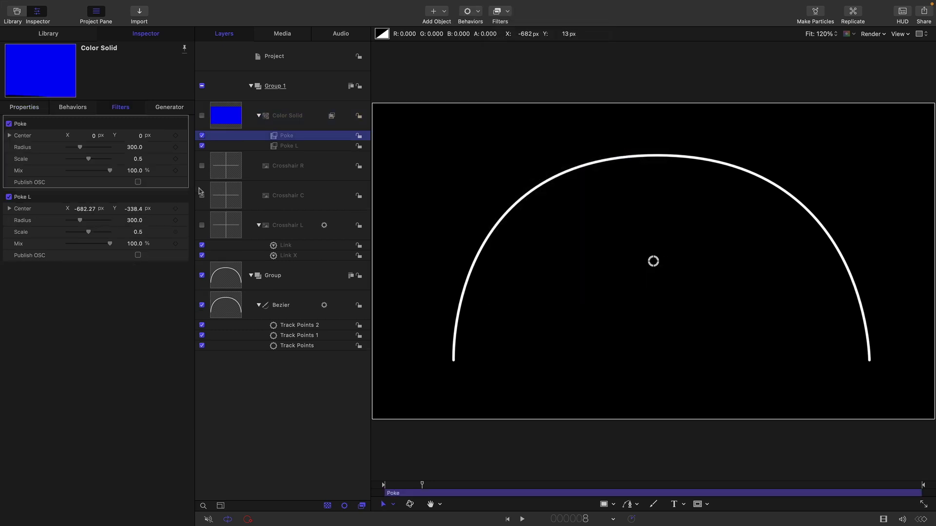
Duplicate the new Poke filter and rename the two copies Poke C and Poke R.
right_click(289, 139)
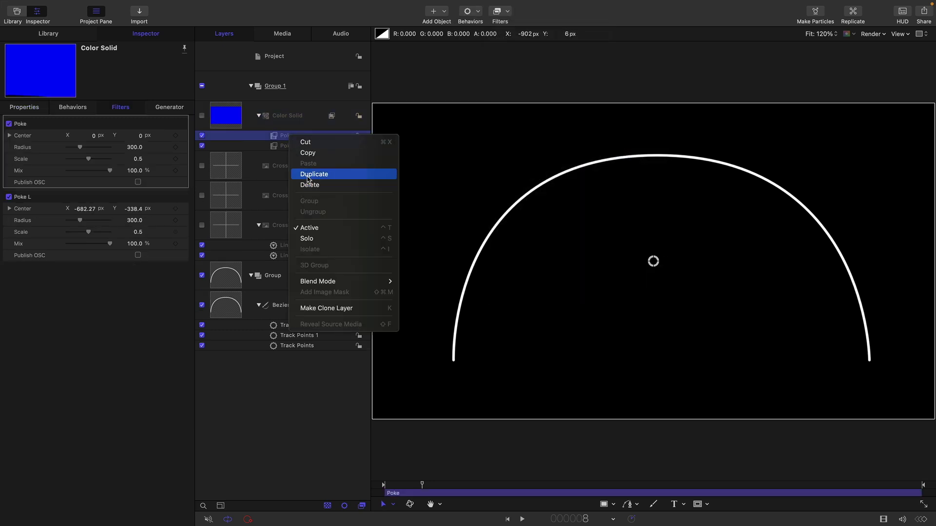
click(308, 174)
double_click(290, 146)
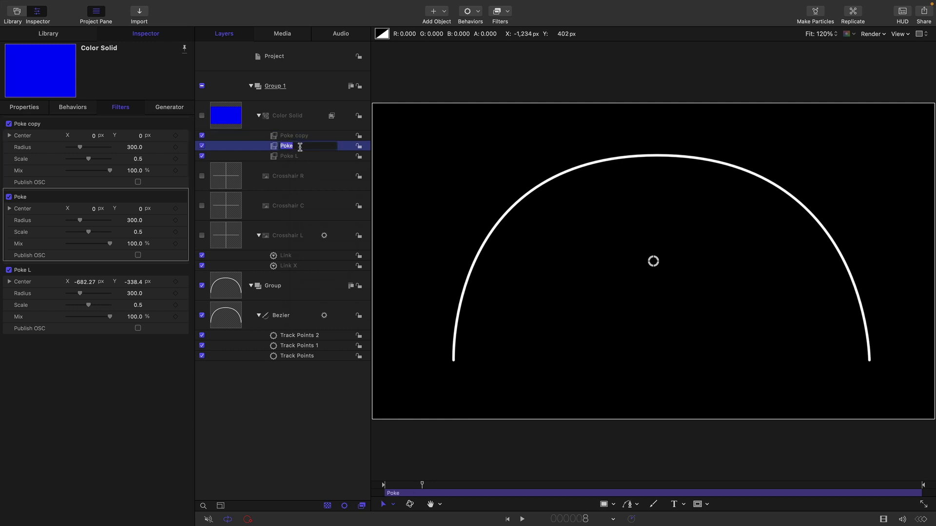
click(300, 147)
text(C)
key(Return)
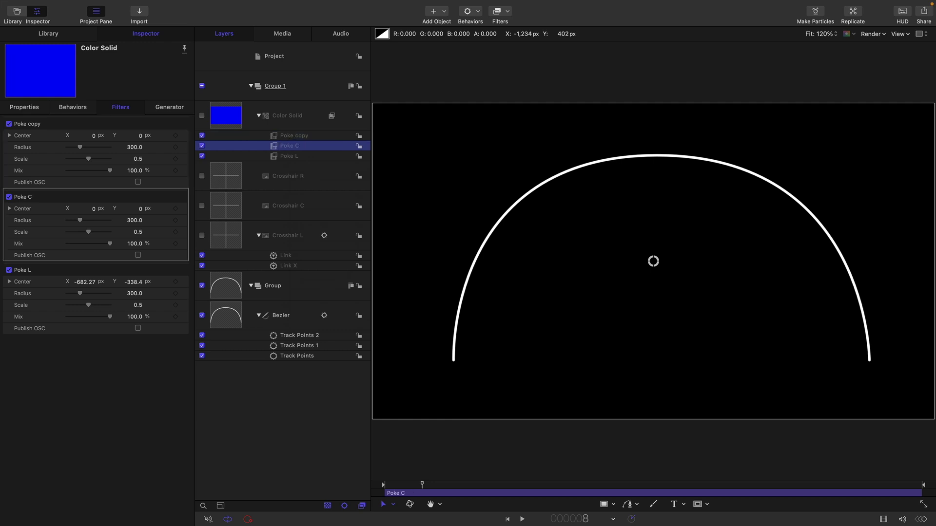
double_click(306, 136)
text(R)
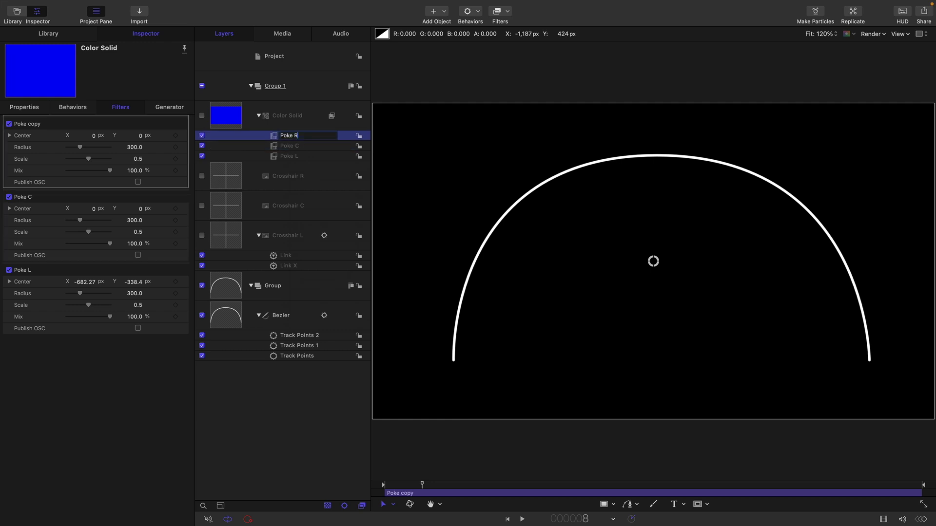
key(Return)
click(220, 210)
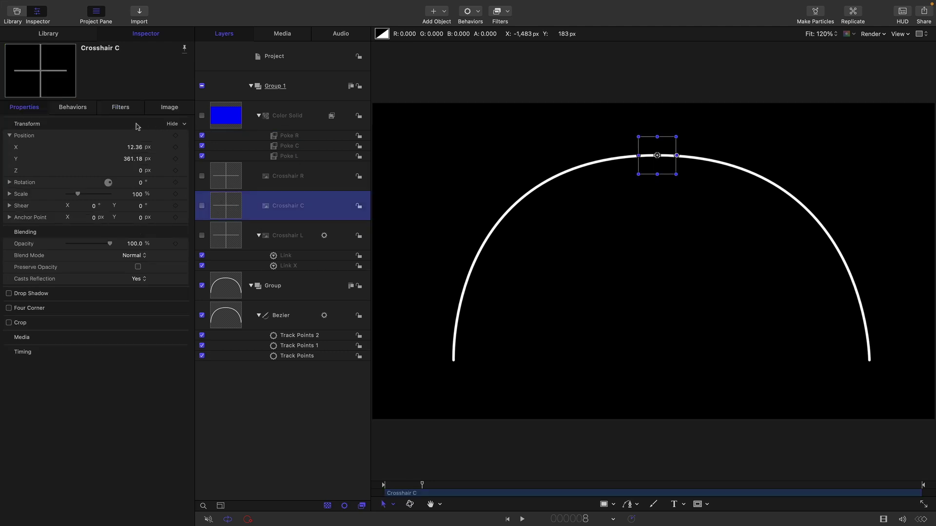
Reset Crosshair C's transform and link its Position X to Poke C Center X, offset -0.5.
right_click(112, 125)
click(130, 133)
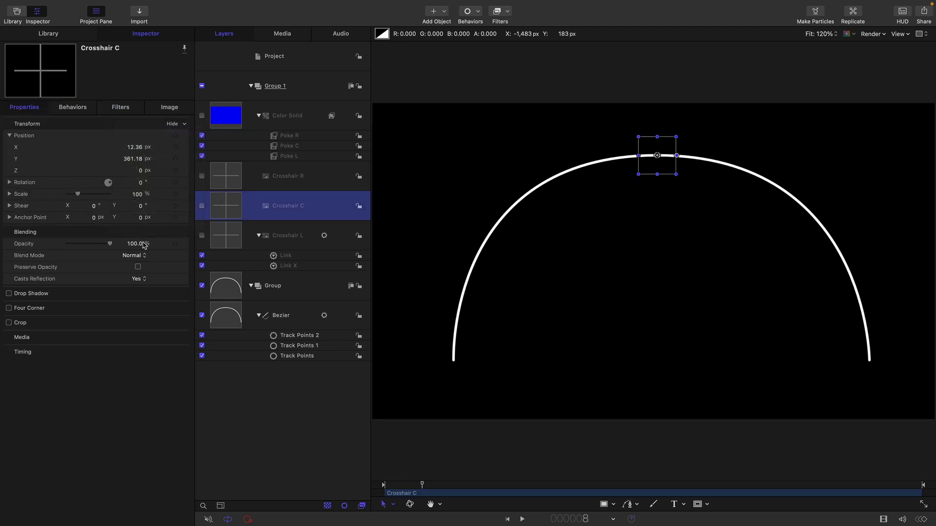
click(184, 148)
mouse_move(234, 250)
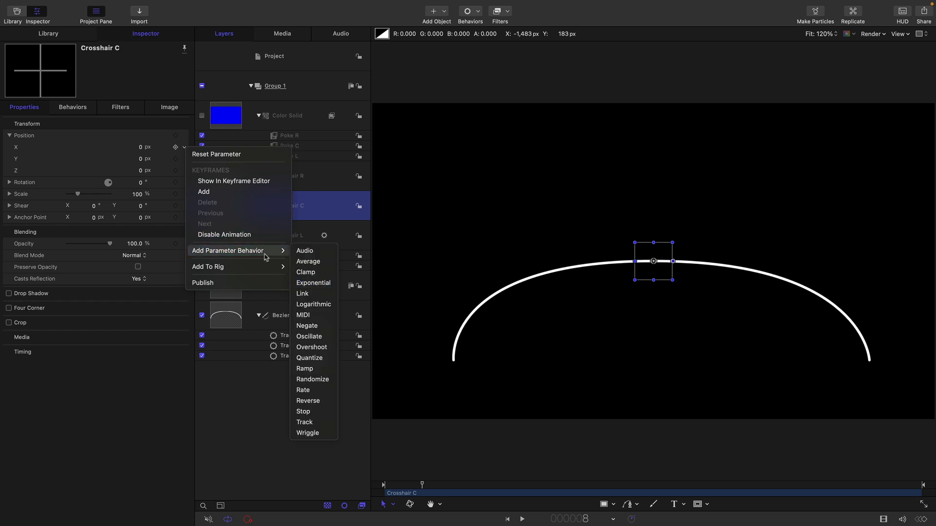
click(303, 294)
drag(225, 117, 131, 146)
click(145, 176)
mouse_move(98, 218)
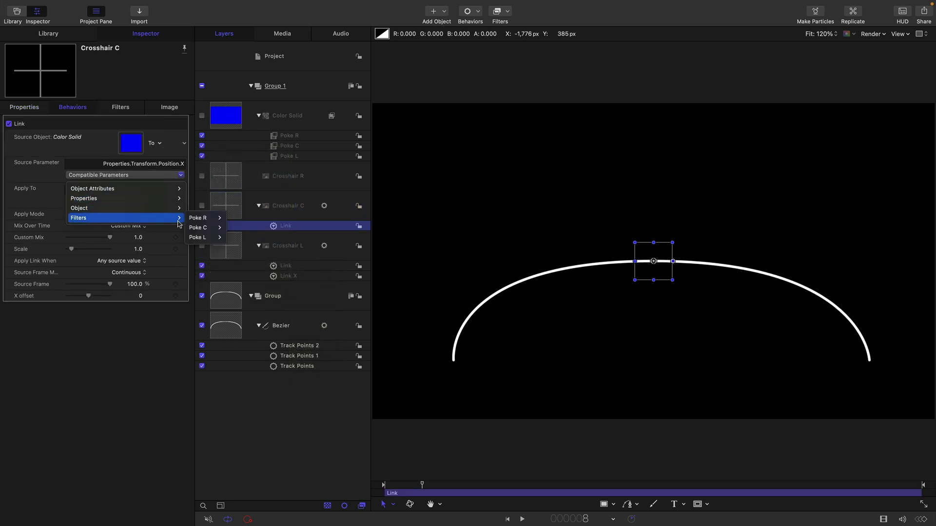
mouse_move(199, 228)
click(271, 228)
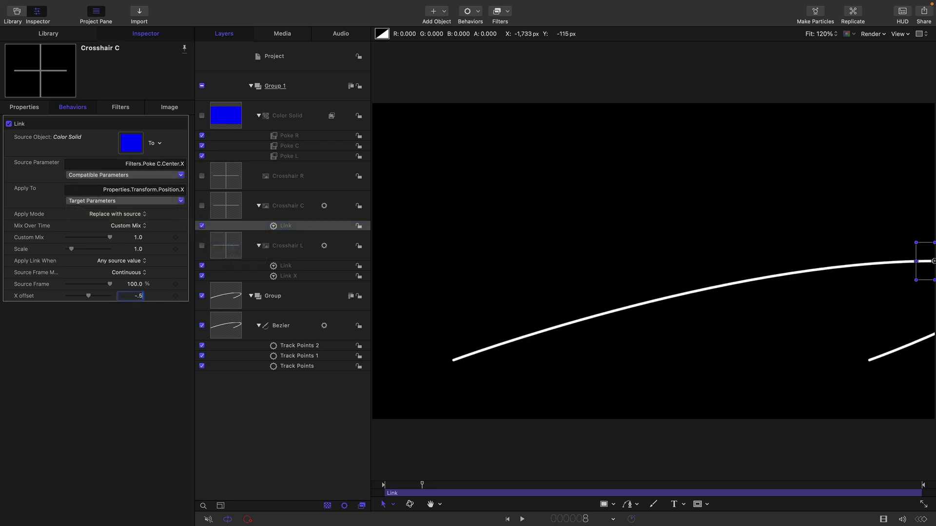
key(Return)
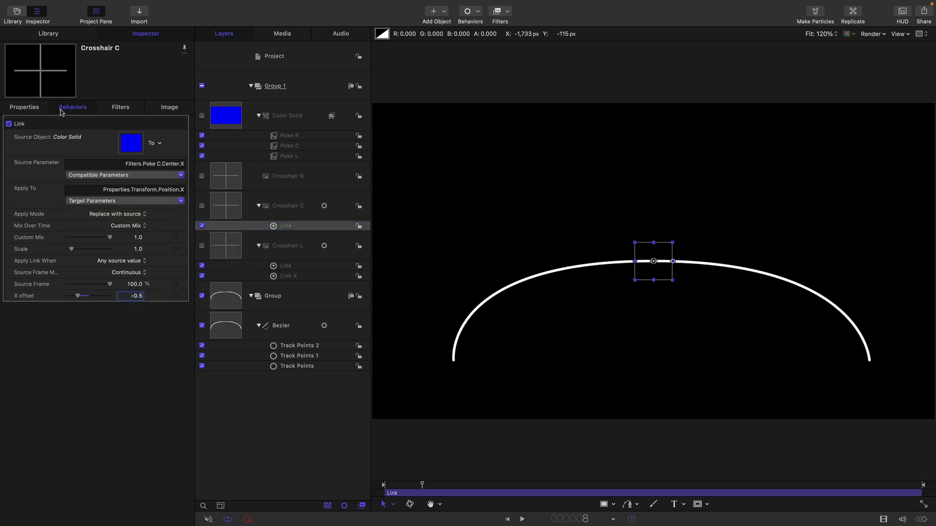
Link Crosshair C's Position Y to Poke C Center Y with a -0.5 offset.
click(15, 108)
click(184, 159)
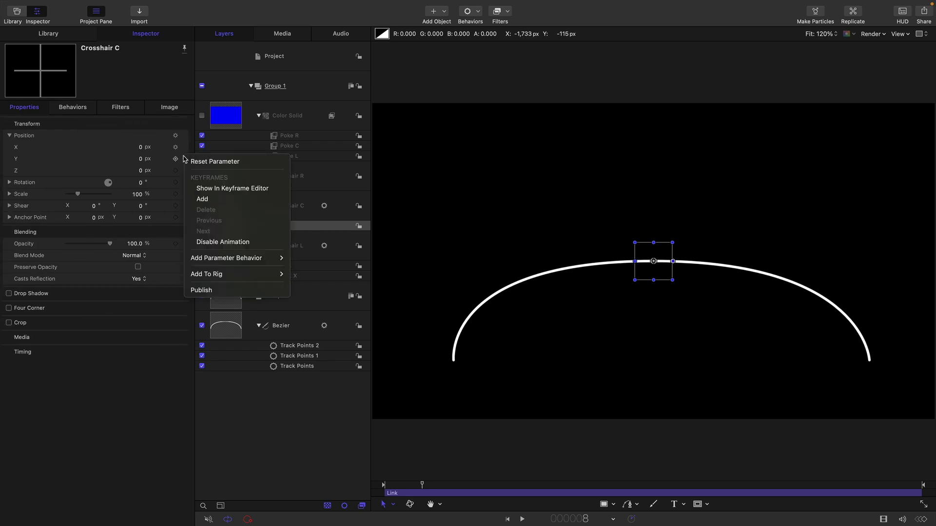
mouse_move(210, 258)
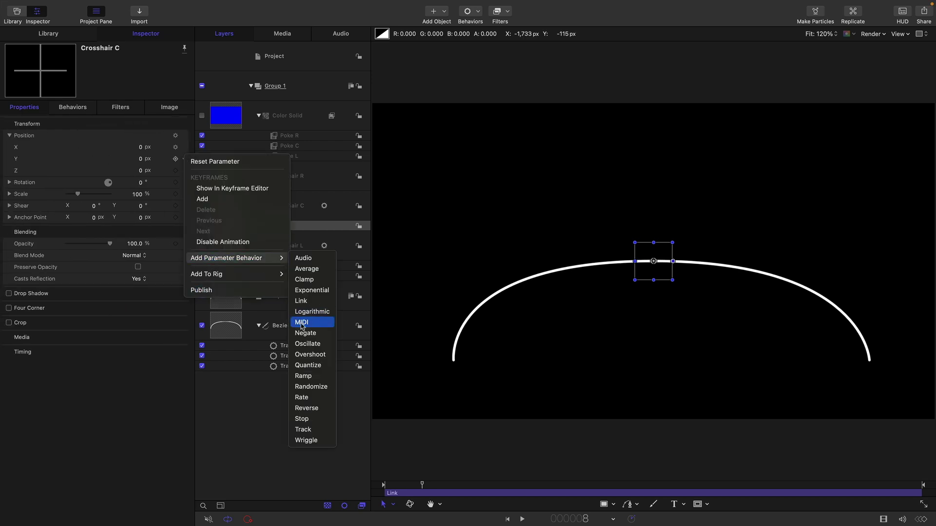
click(302, 301)
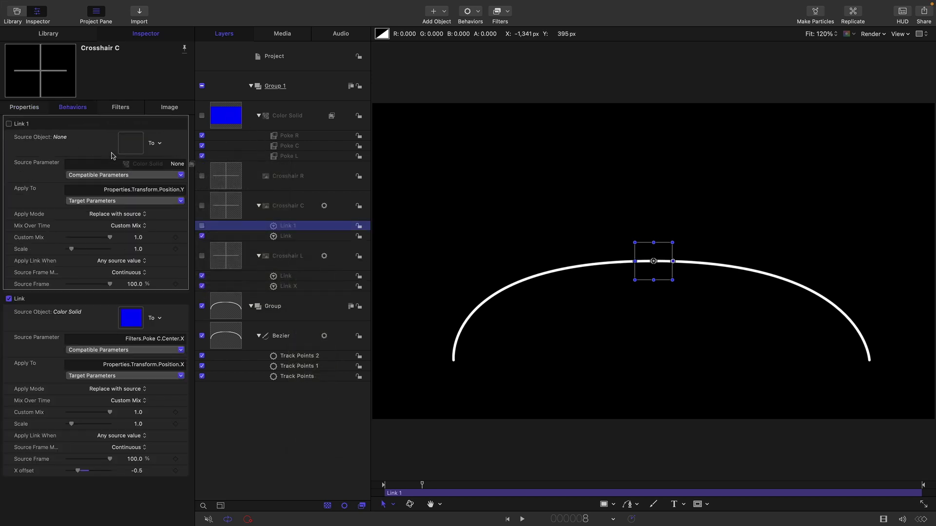
click(139, 175)
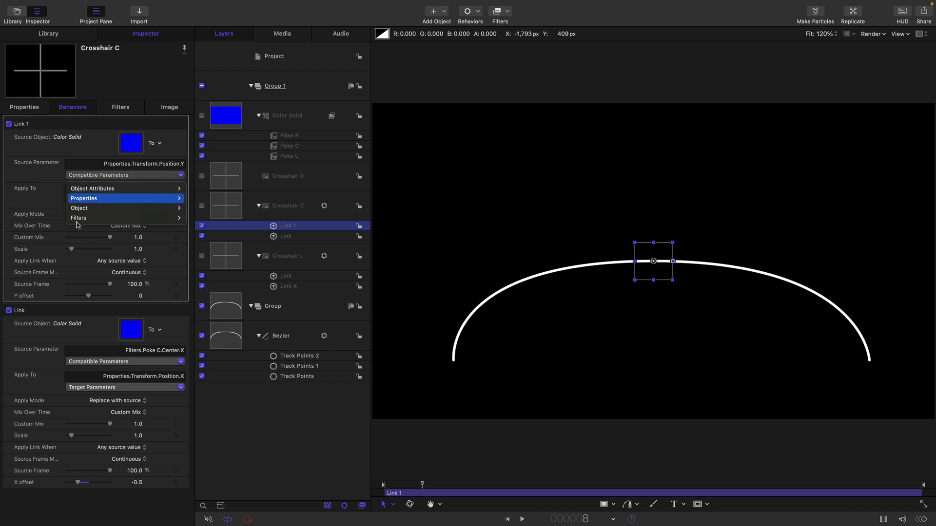
mouse_move(104, 221)
mouse_move(207, 230)
mouse_move(241, 227)
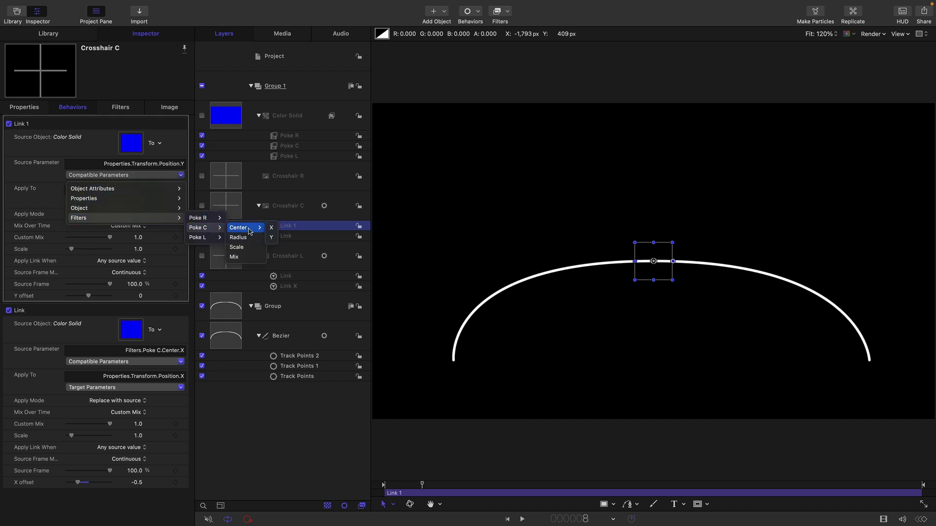
click(271, 238)
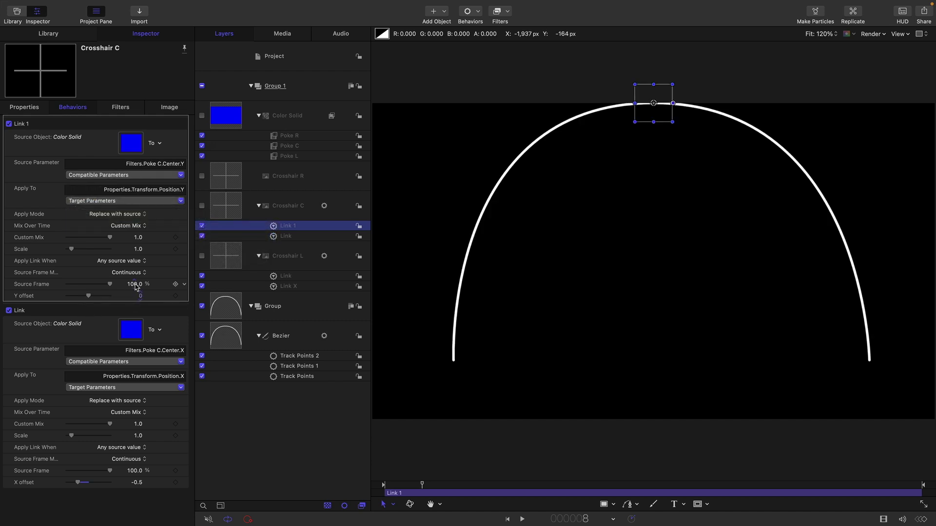
click(140, 296)
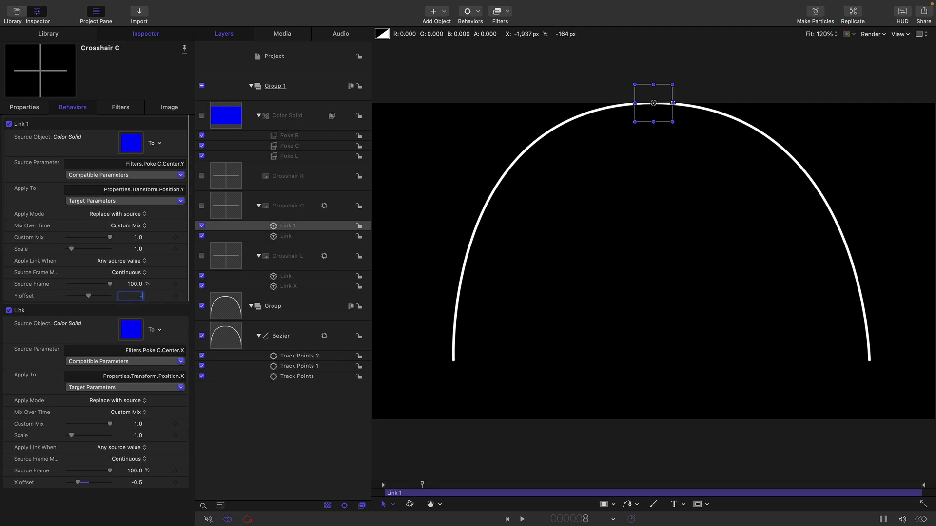
key(Return)
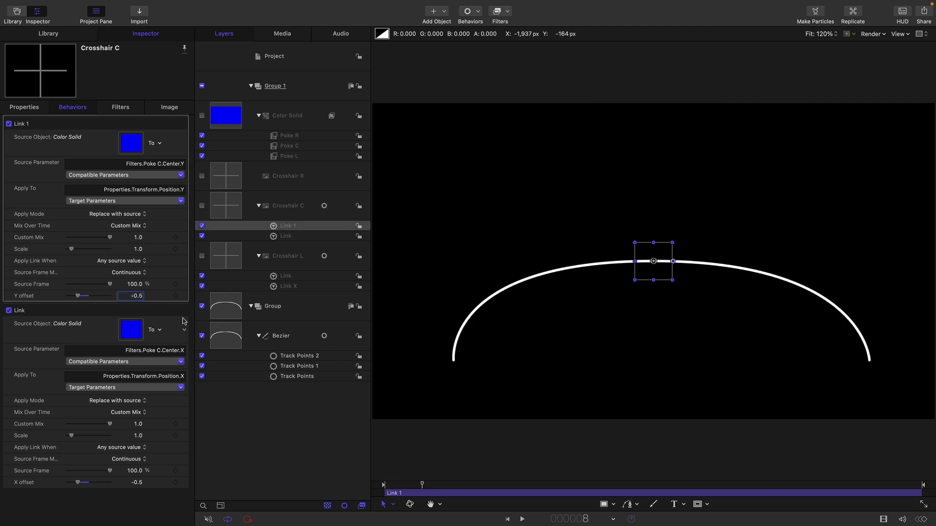
Move Poke C's centre to the arc's top and Poke R's to its lower-right end.
click(279, 146)
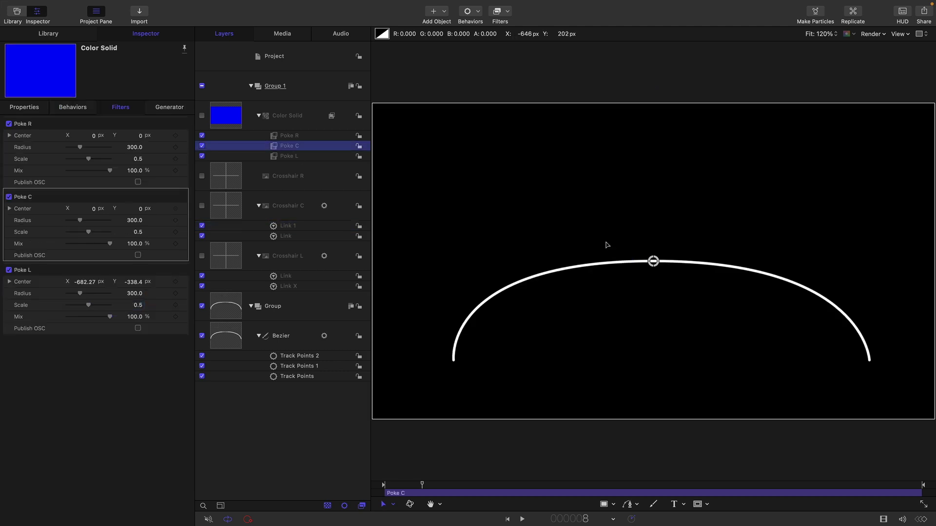
drag(664, 216, 653, 168)
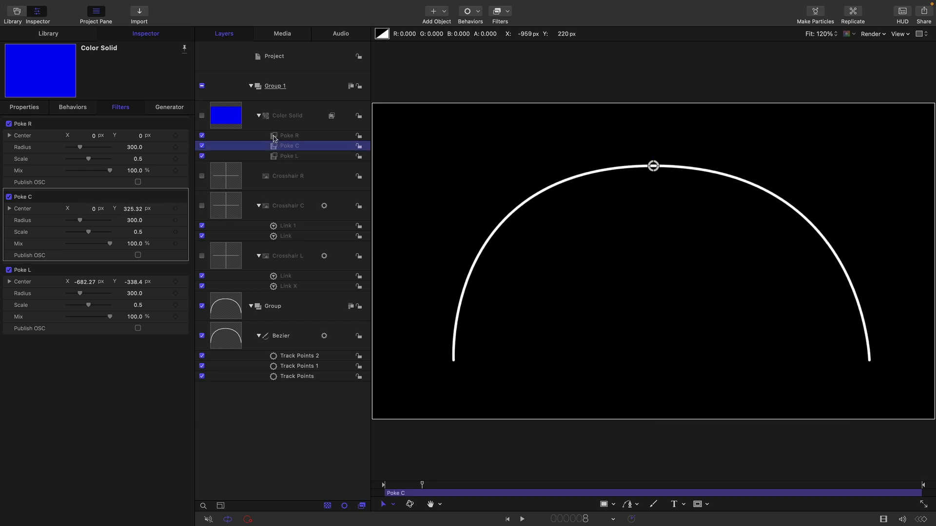
key(Up)
drag(653, 261, 856, 361)
Reset Crosshair R's transform and link its Position X to Poke R Center X, offset -0.5.
click(226, 177)
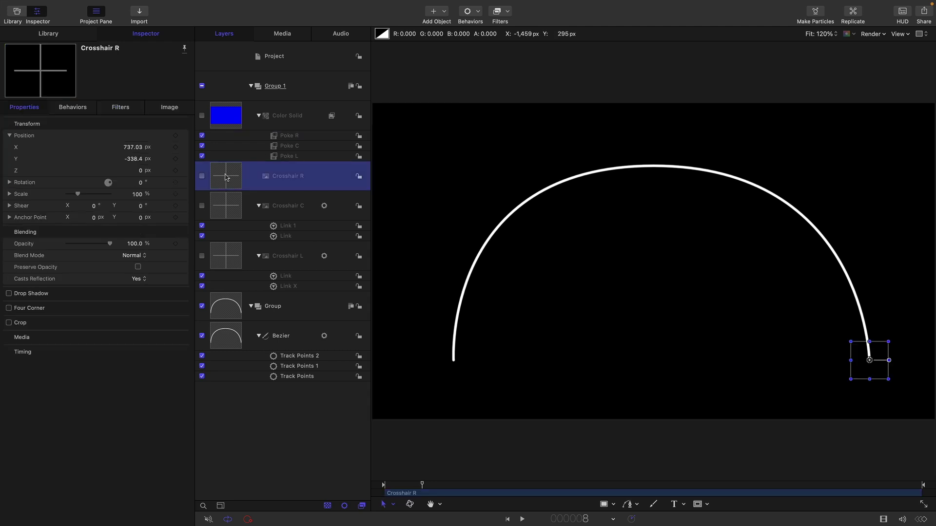
right_click(88, 128)
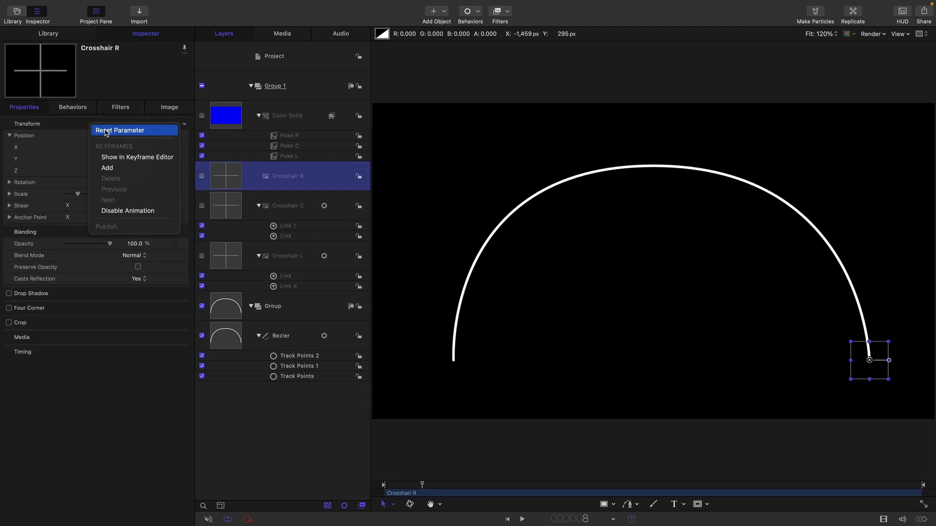
click(111, 130)
click(185, 148)
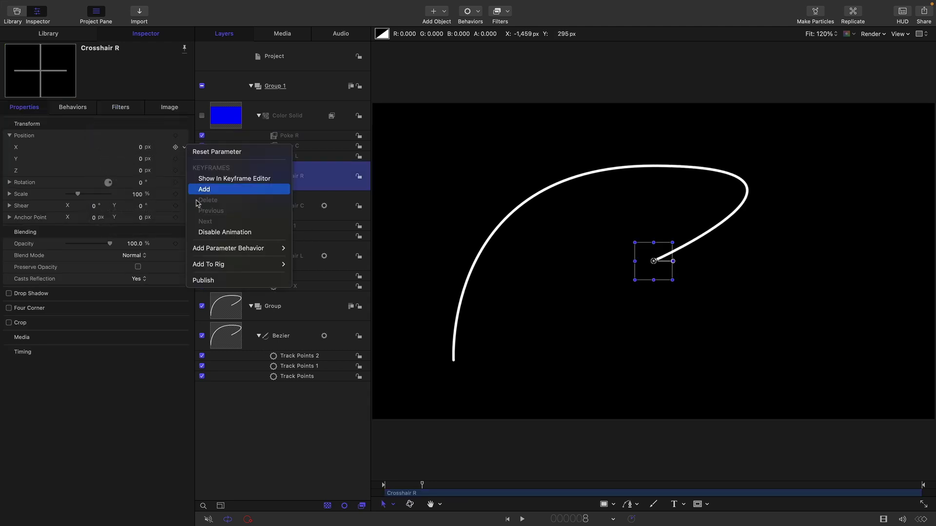
mouse_move(273, 248)
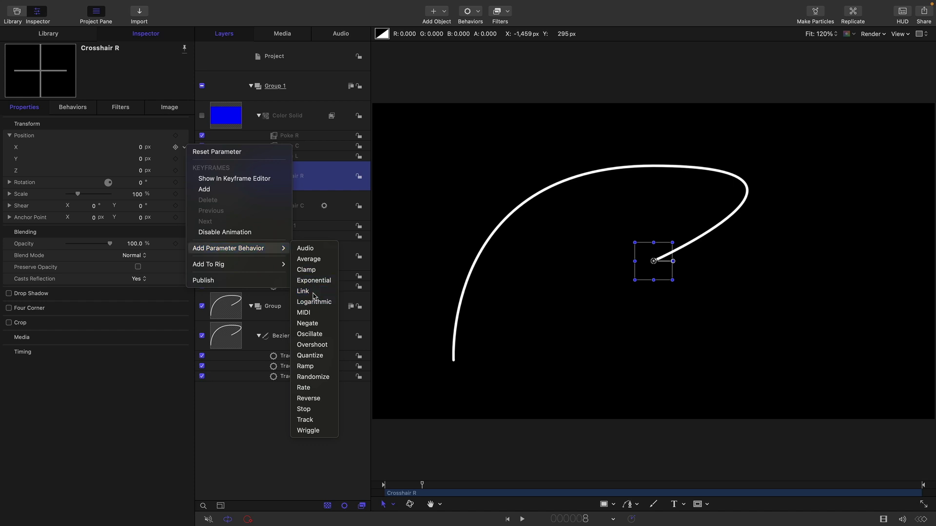
click(303, 291)
drag(131, 146, 132, 146)
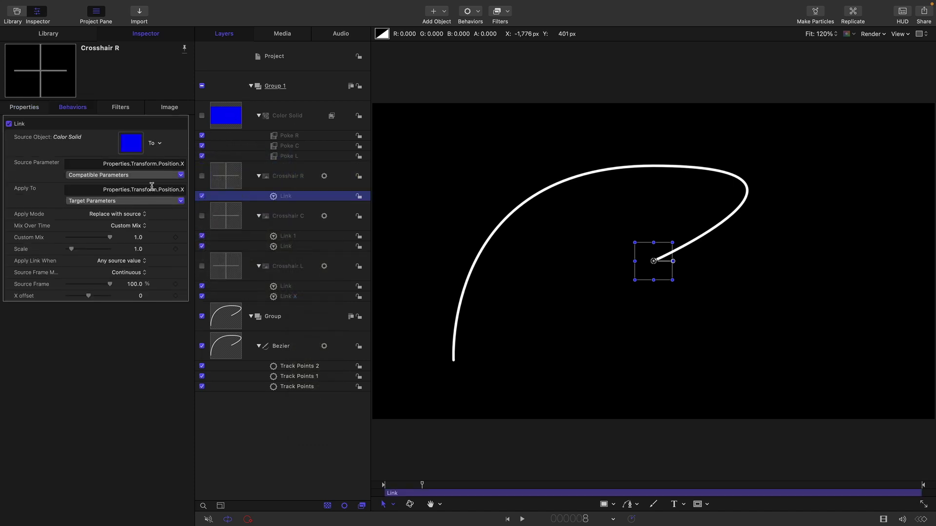
click(157, 178)
mouse_move(148, 218)
mouse_move(204, 218)
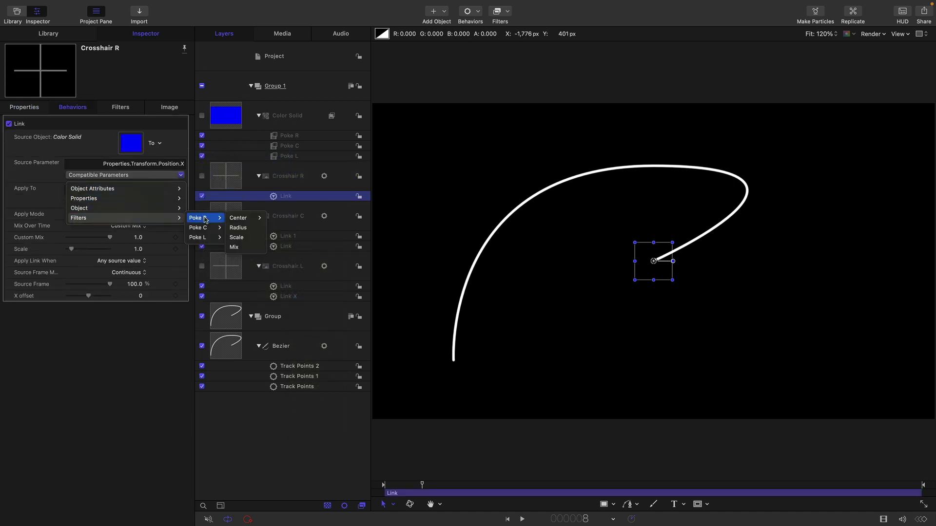
click(271, 217)
click(140, 296)
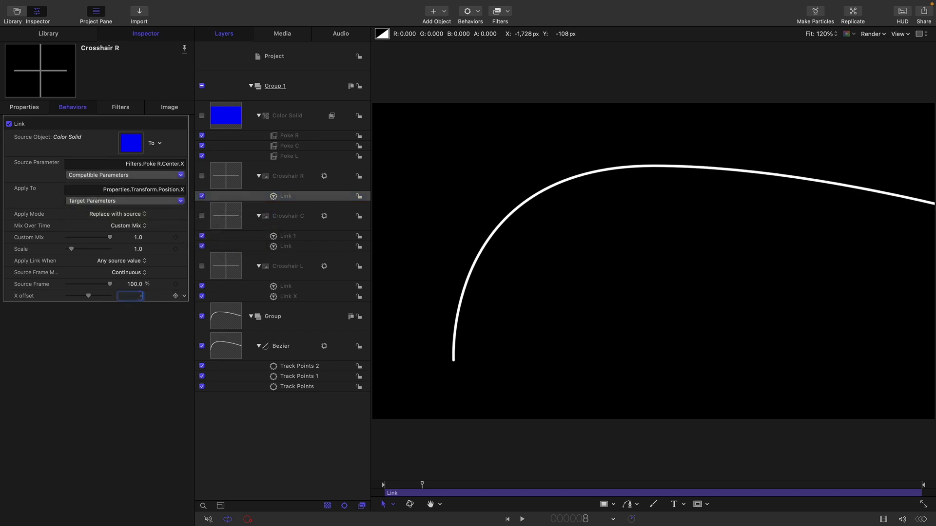
text(-.5)
key(Return)
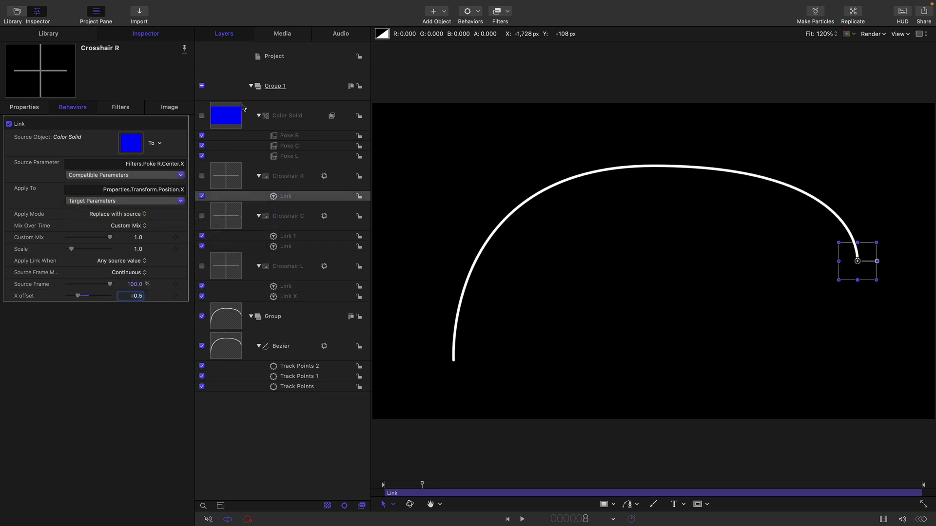
Link Crosshair R's Position Y to Color Solid's Poke R Center Y with a -0.5 offset.
click(19, 107)
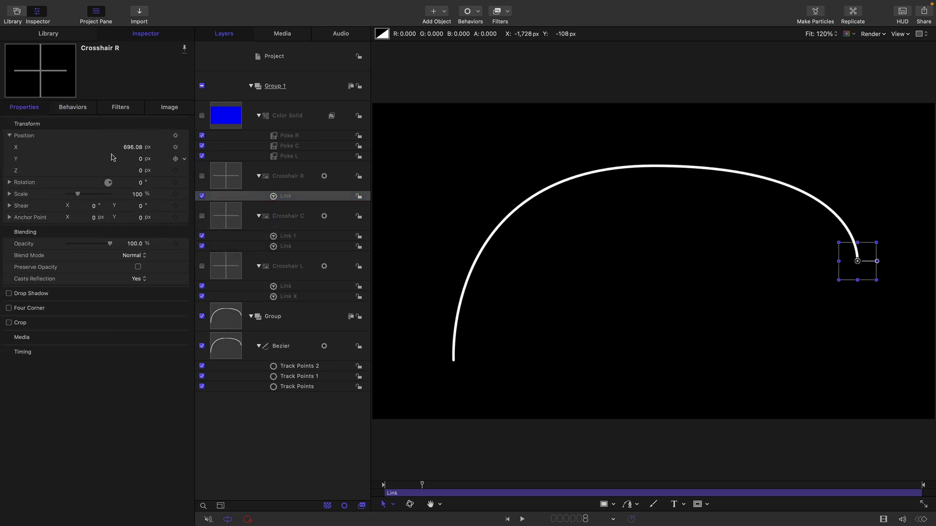
click(184, 159)
mouse_move(218, 263)
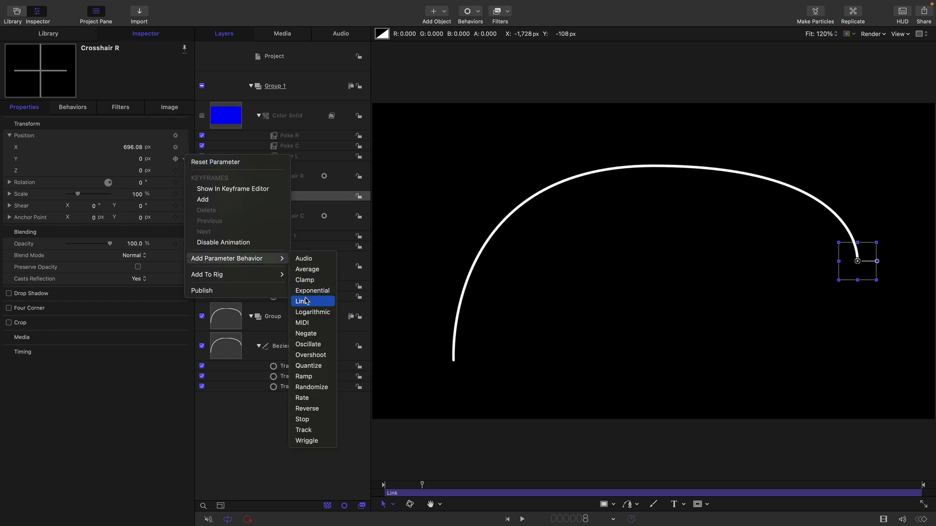
click(308, 303)
drag(225, 116, 131, 143)
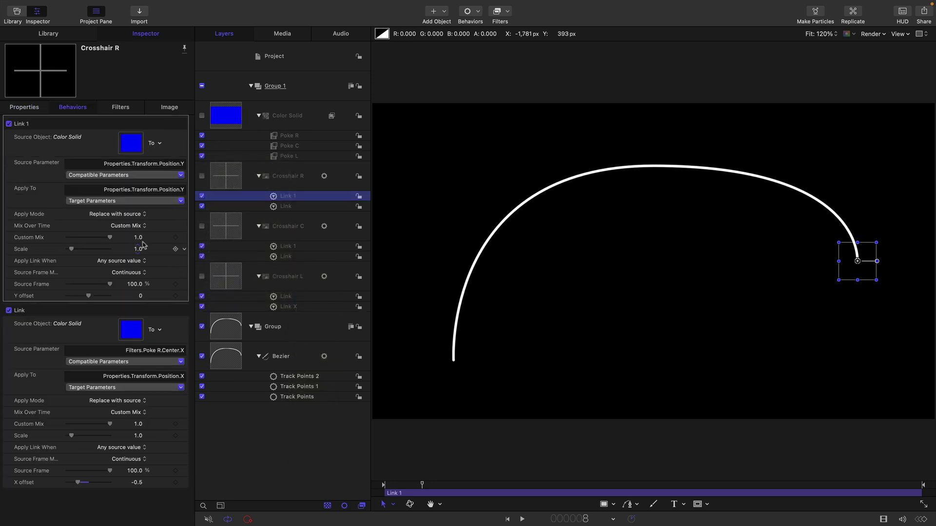
click(119, 175)
mouse_move(93, 218)
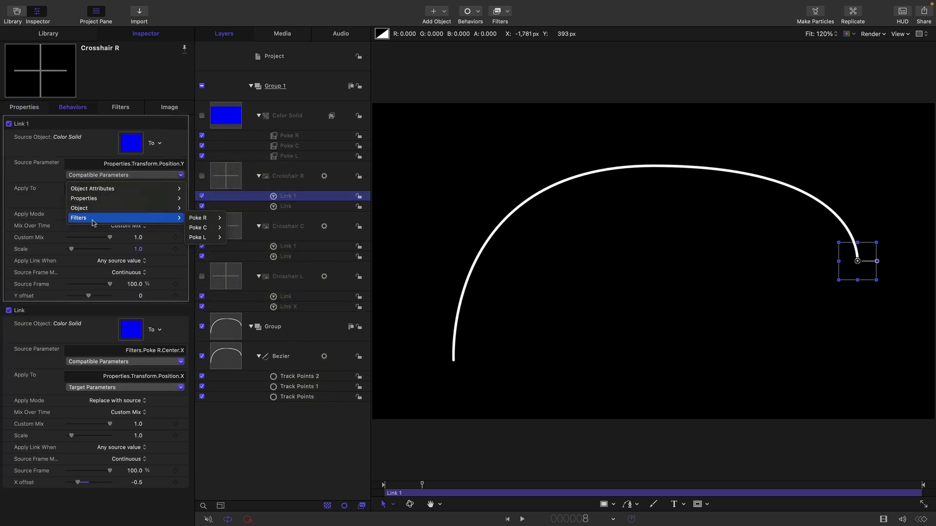
mouse_move(204, 218)
mouse_move(244, 217)
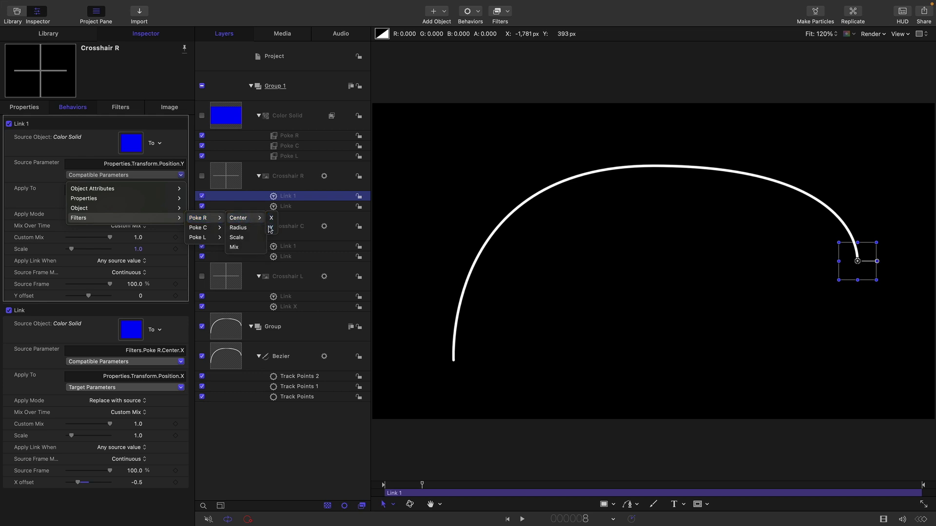
click(271, 227)
click(141, 295)
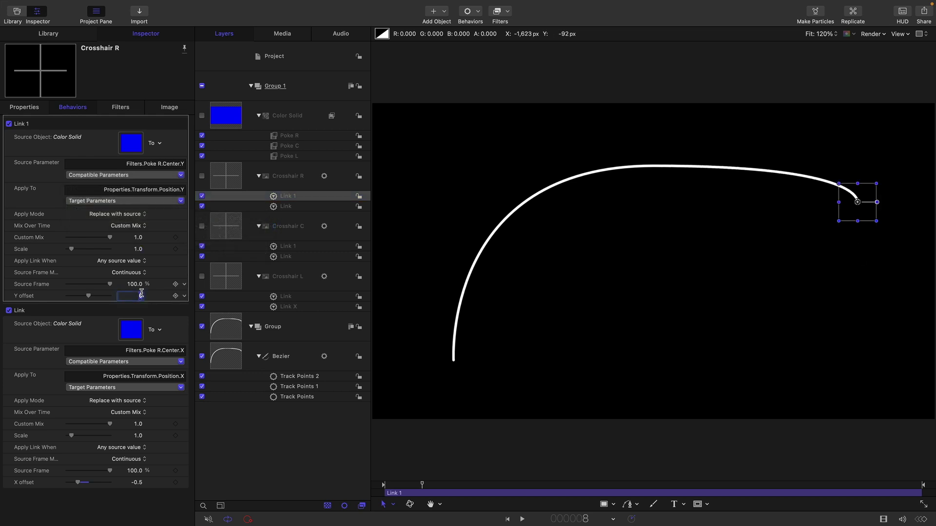
text(-.5)
key(Return)
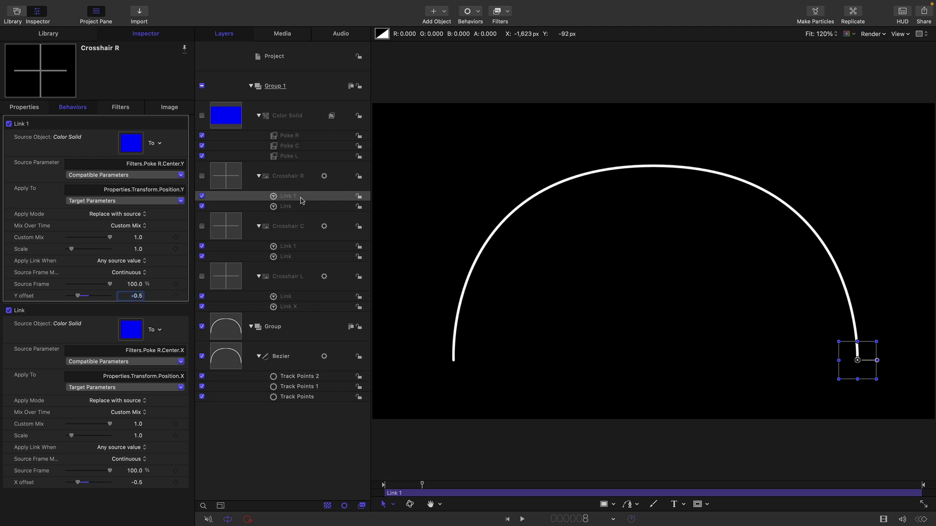
Drag Poke L toward centre, Poke R to −193.99, −327.2 and Poke C to −1.0, 220.12, looping the curve.
click(277, 156)
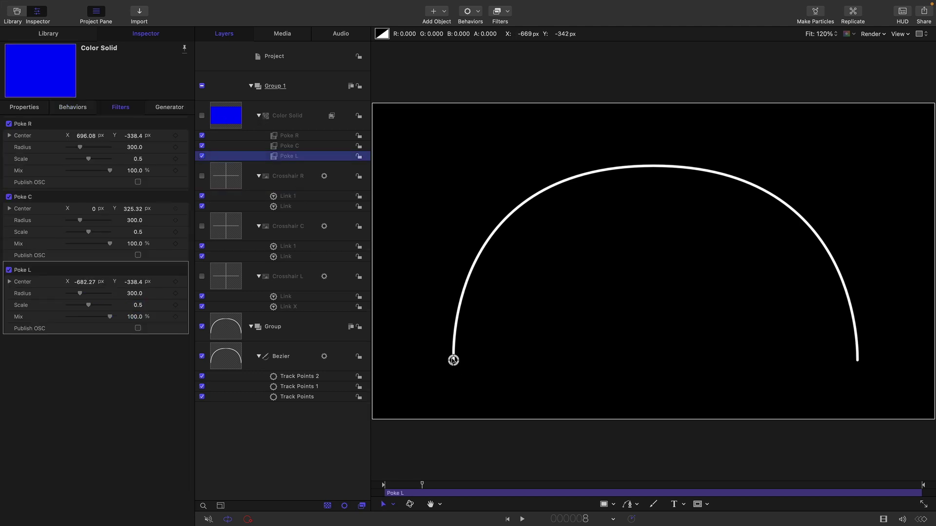
drag(453, 360, 671, 365)
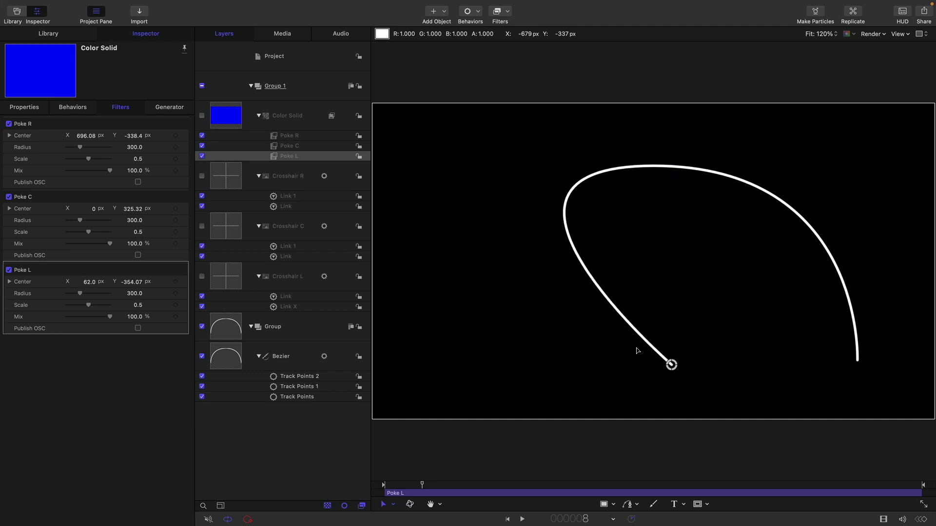
click(273, 136)
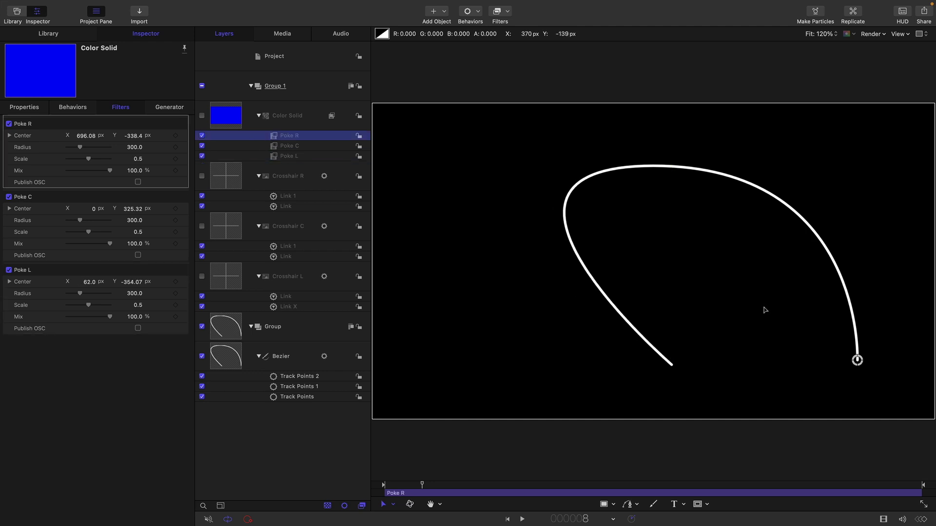
drag(857, 360, 595, 356)
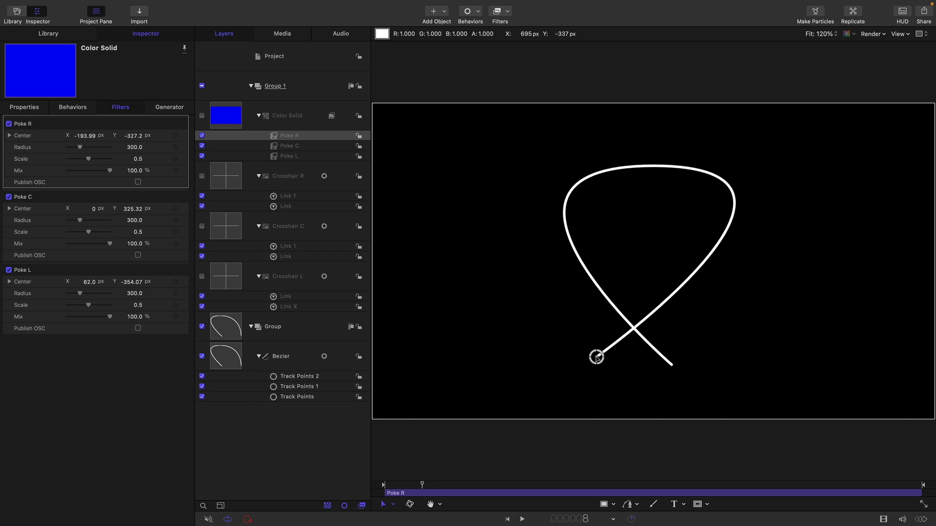
click(289, 146)
drag(653, 165, 654, 197)
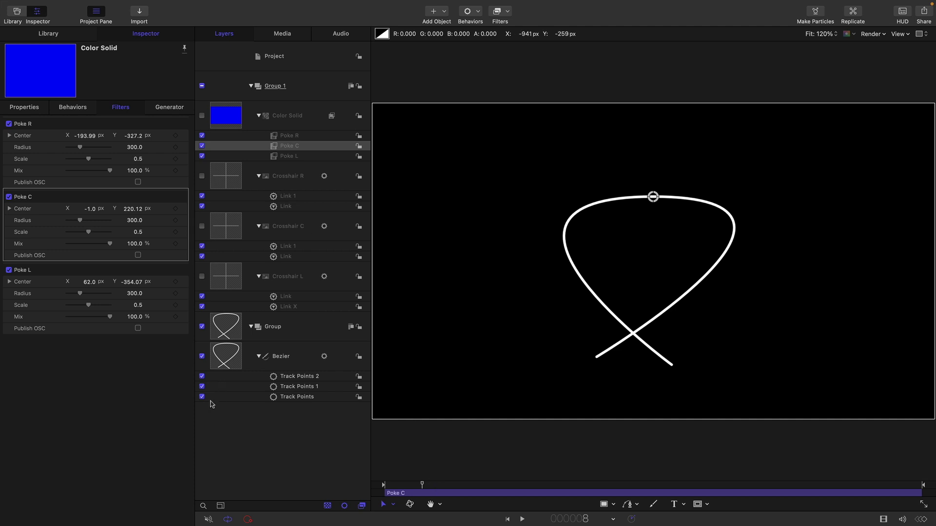
click(227, 364)
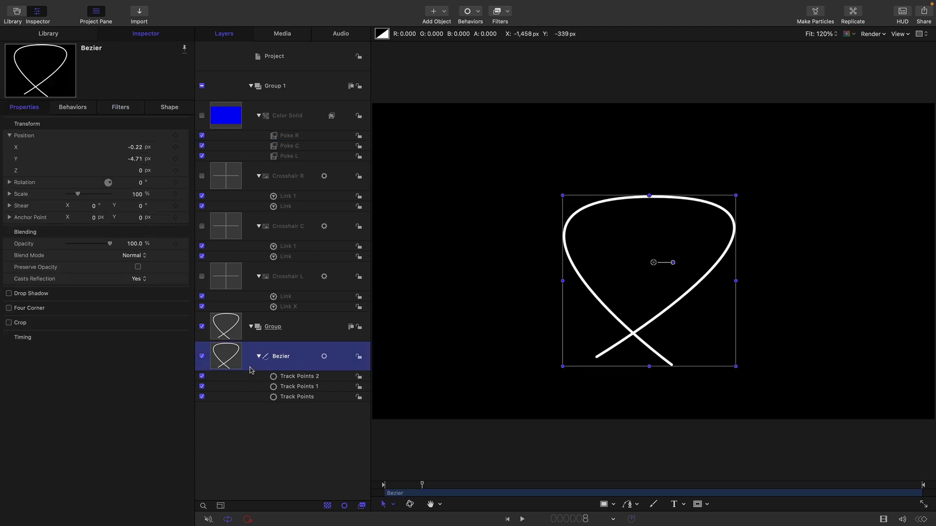
Publish the Bezier's outline Width, Brush Color and Brush Opacity to Final Cut Pro.
click(169, 106)
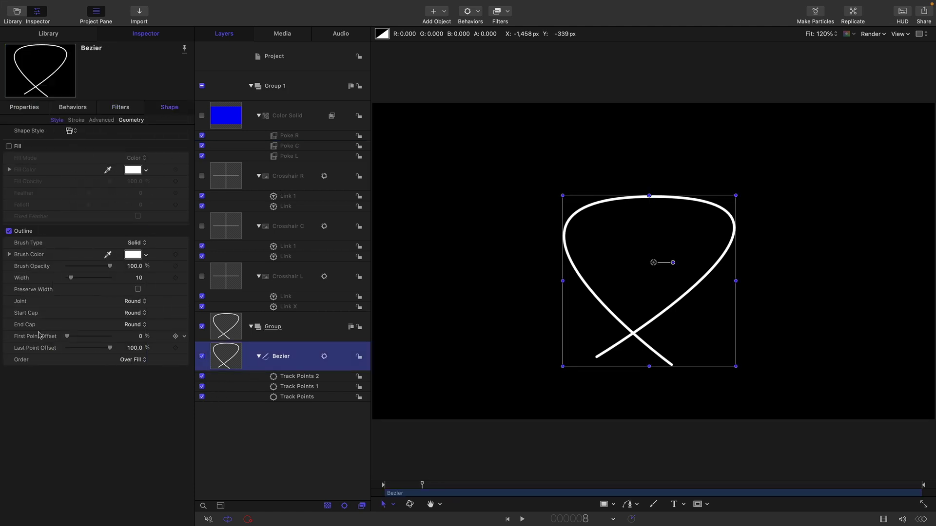
click(183, 278)
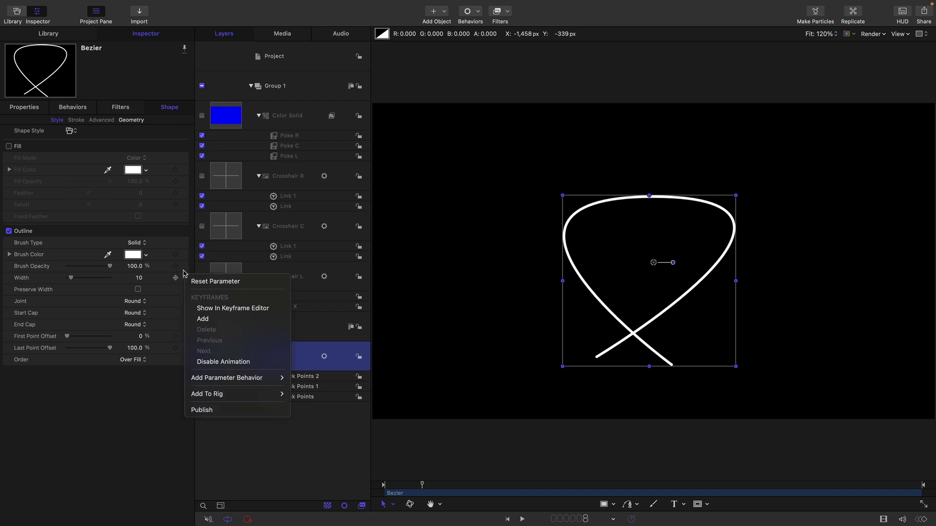
click(226, 411)
click(186, 255)
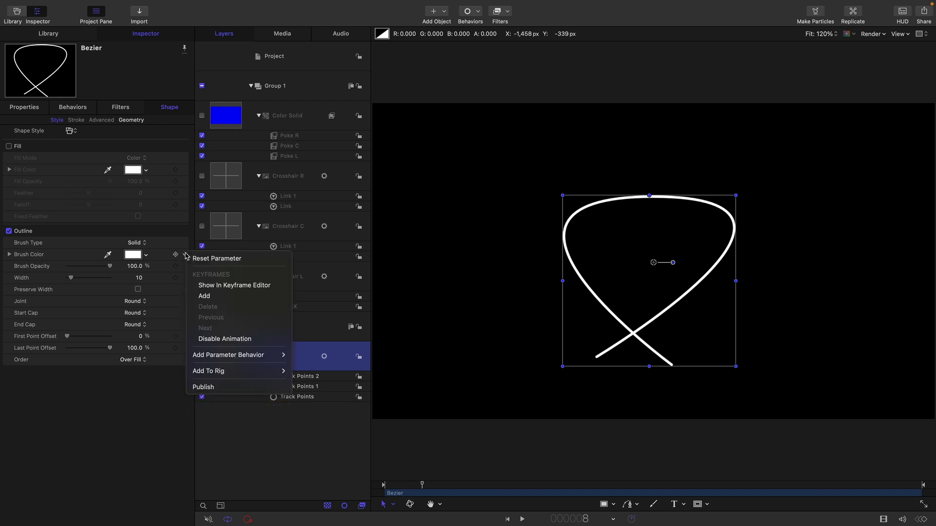
click(225, 387)
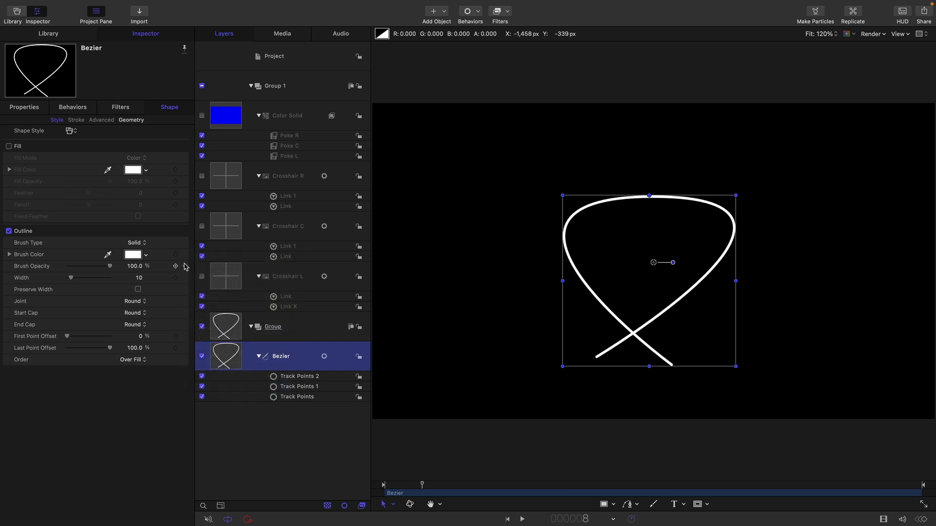
click(185, 266)
click(205, 398)
Try an arrowhead start cap, revert it to Round, then publish Start Cap and End Cap.
click(138, 315)
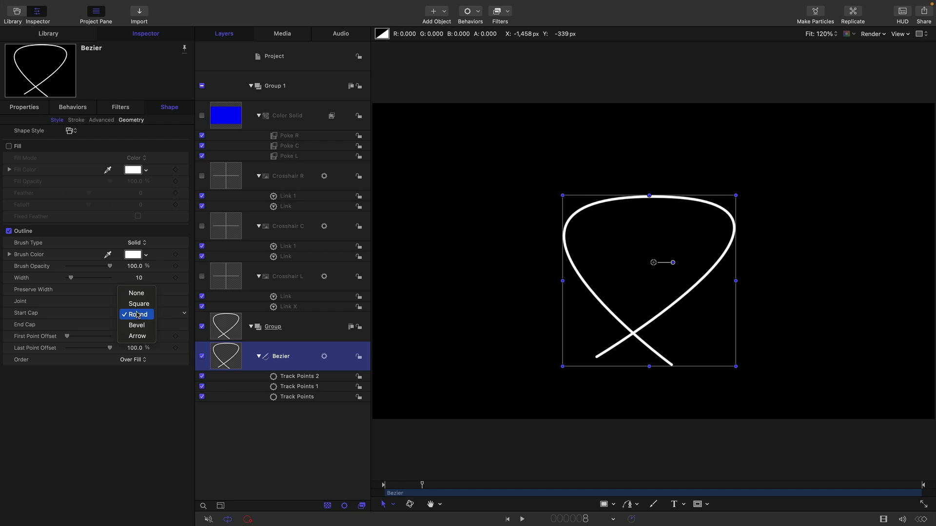
click(137, 336)
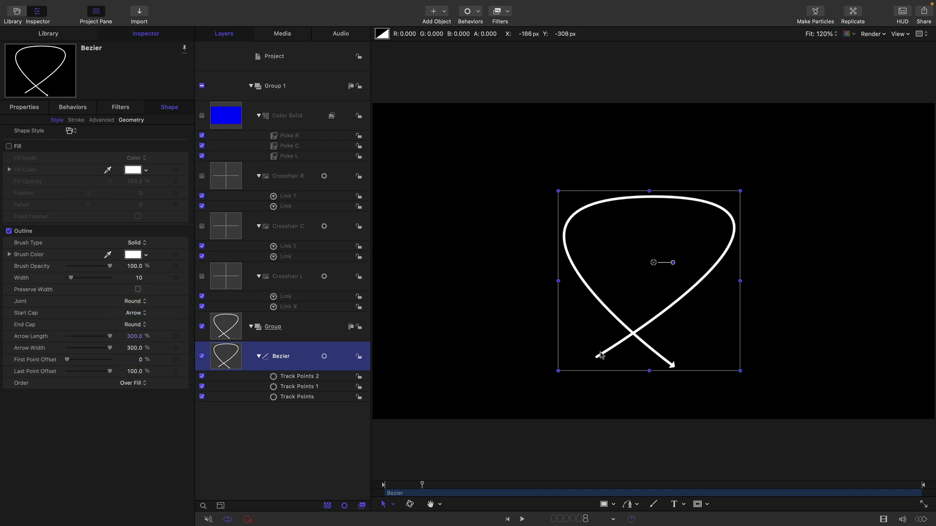
click(137, 314)
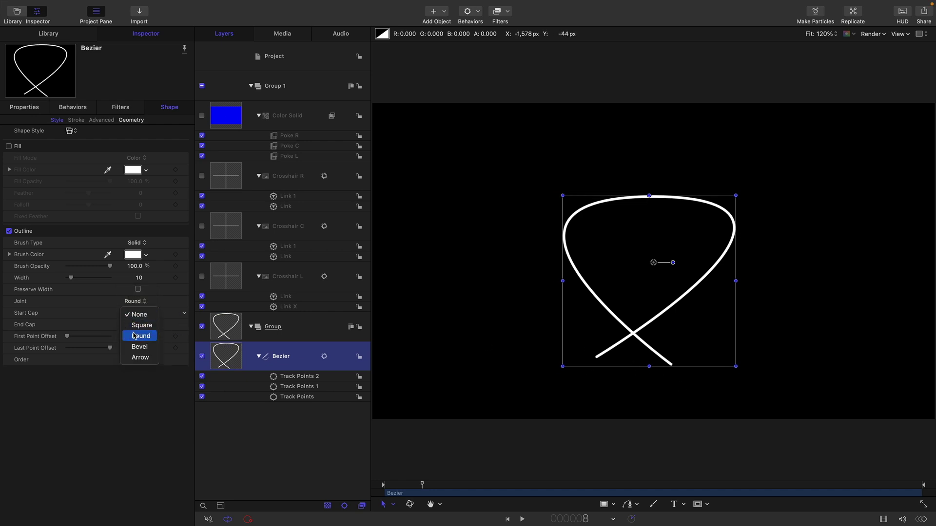
click(130, 330)
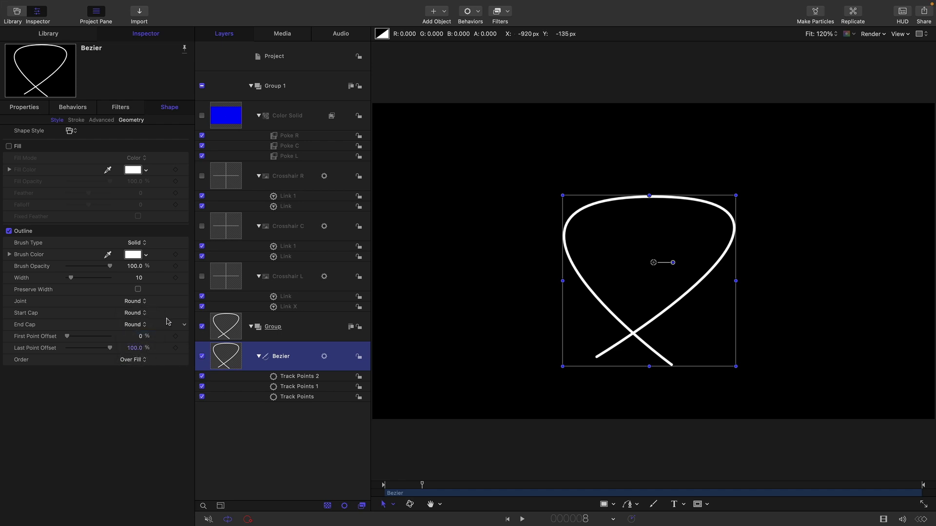
click(185, 314)
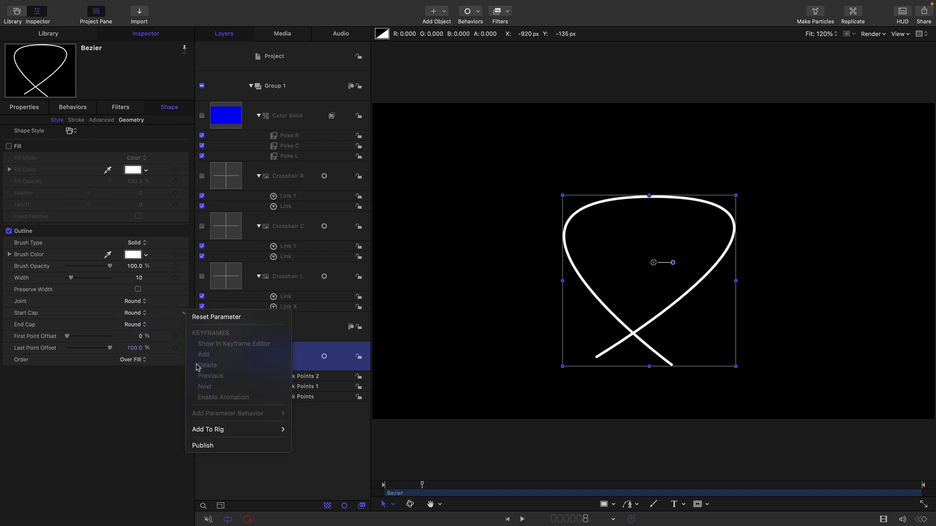
click(215, 443)
click(184, 327)
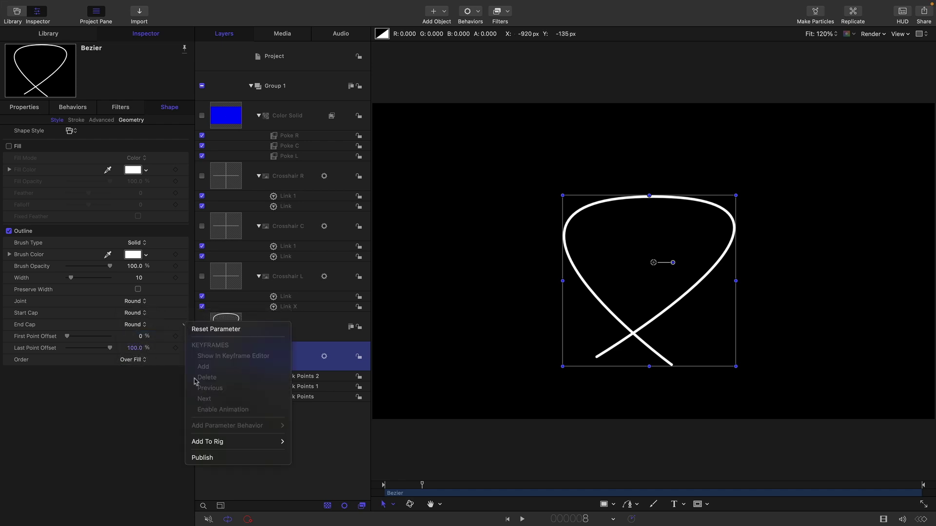
click(216, 454)
At the first frame, test-drag First Point Offset to trim the loop, then return it to 0%.
key(Home)
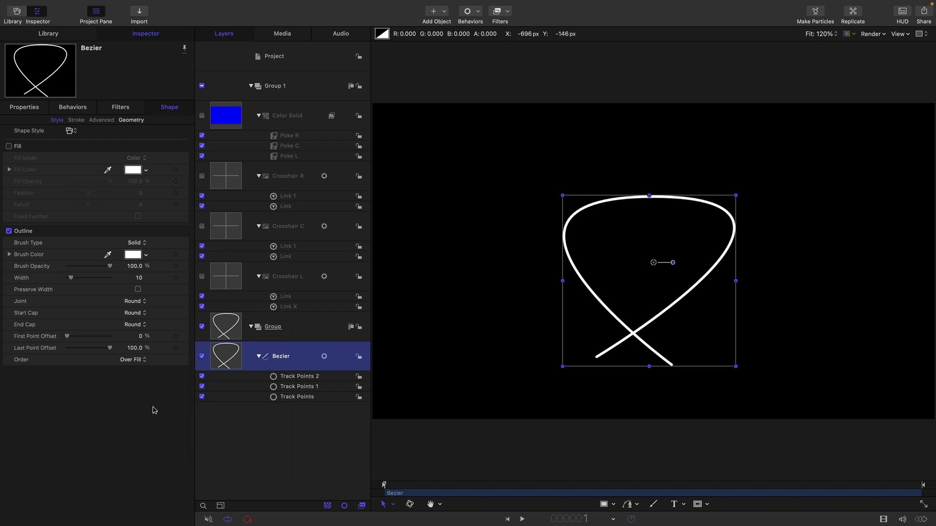
click(67, 337)
mouse_move(68, 337)
mouse_down()
mouse_move(120, 337)
mouse_move(47, 344)
mouse_move(140, 345)
mouse_move(40, 343)
mouse_up()
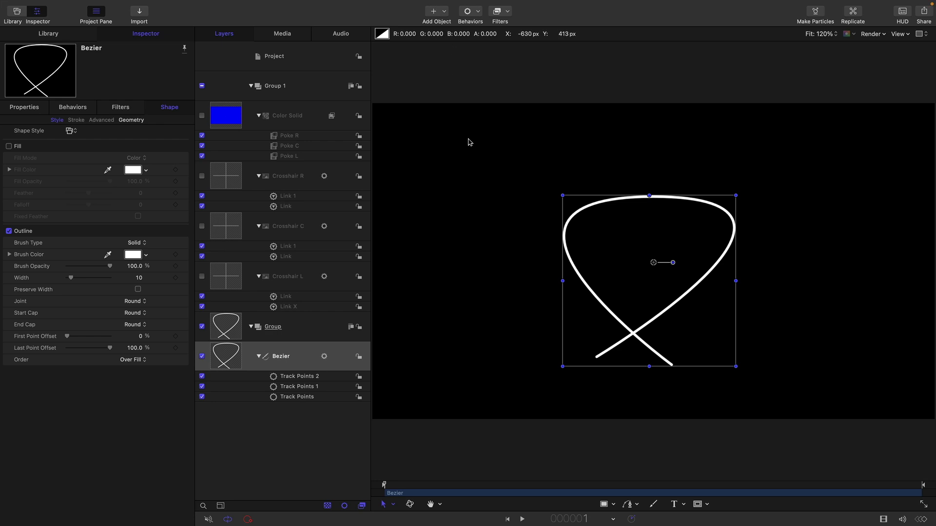
Add a Shape > Write On behavior to the Bezier and preview the stroke drawing on.
click(471, 12)
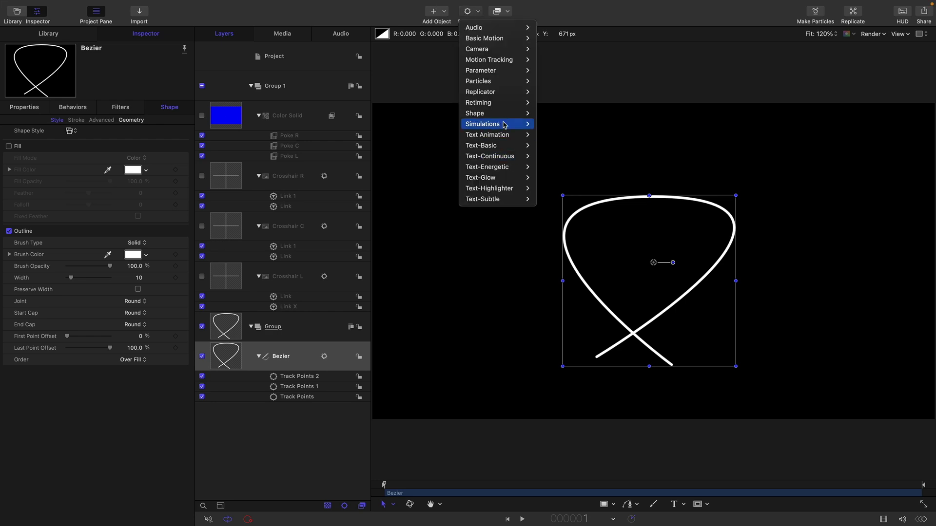
mouse_move(498, 116)
click(555, 199)
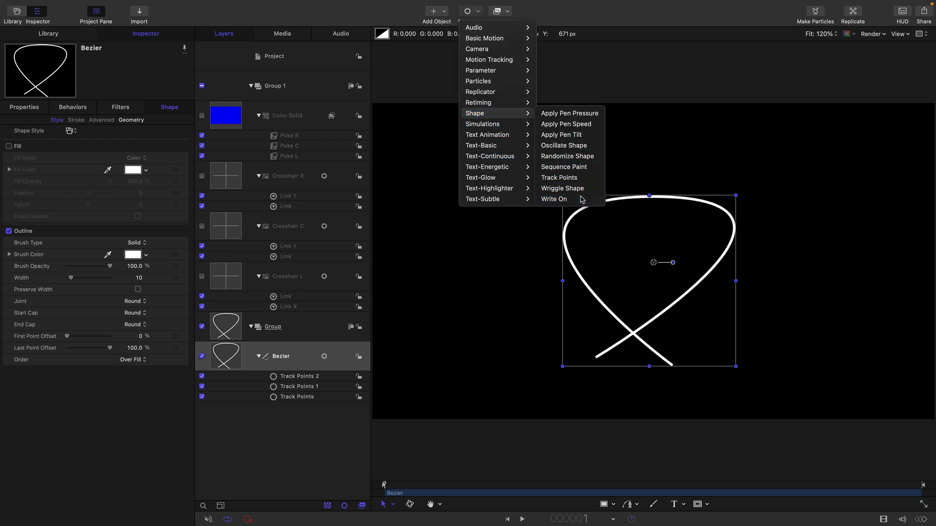
mouse_move(397, 492)
mouse_down()
mouse_move(804, 487)
mouse_move(934, 498)
mouse_move(476, 455)
mouse_move(434, 486)
mouse_move(445, 491)
mouse_up()
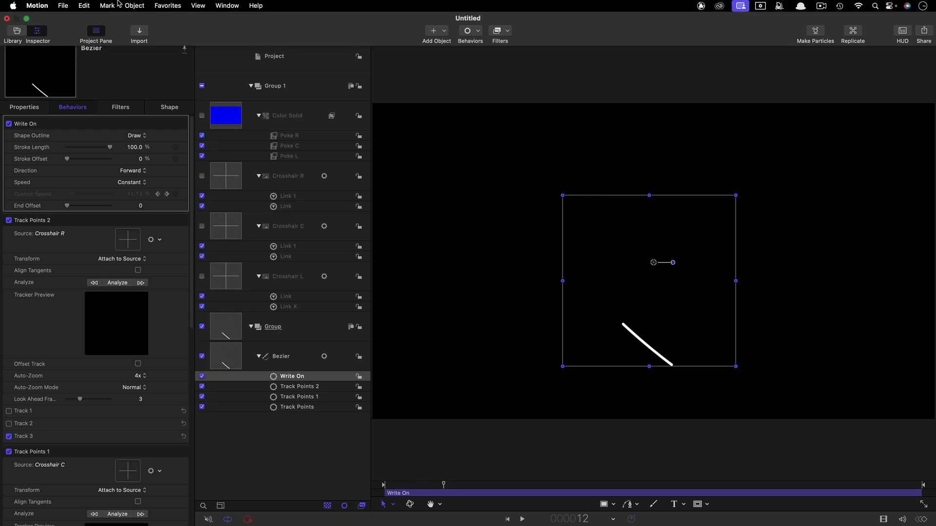
Set the Write On's Mark Out at frame 12, play it back, and show the Timeline.
click(114, 5)
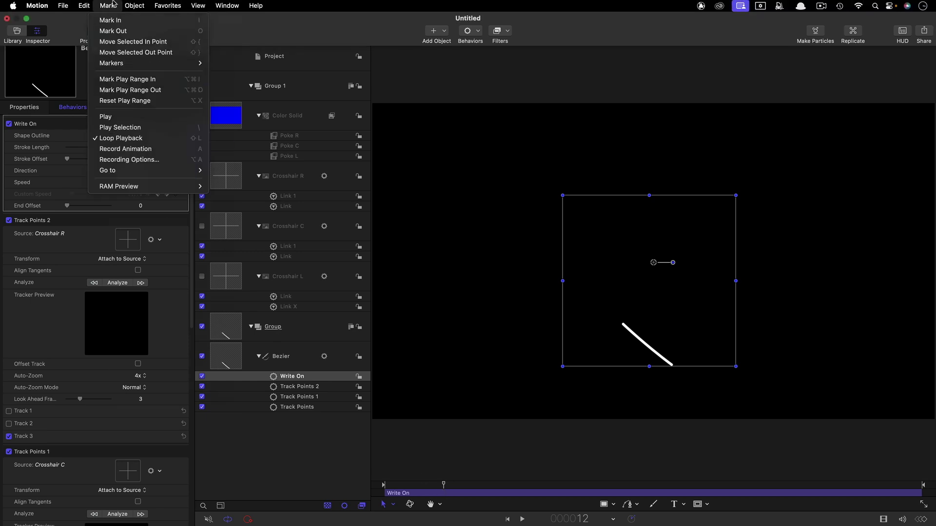
click(117, 32)
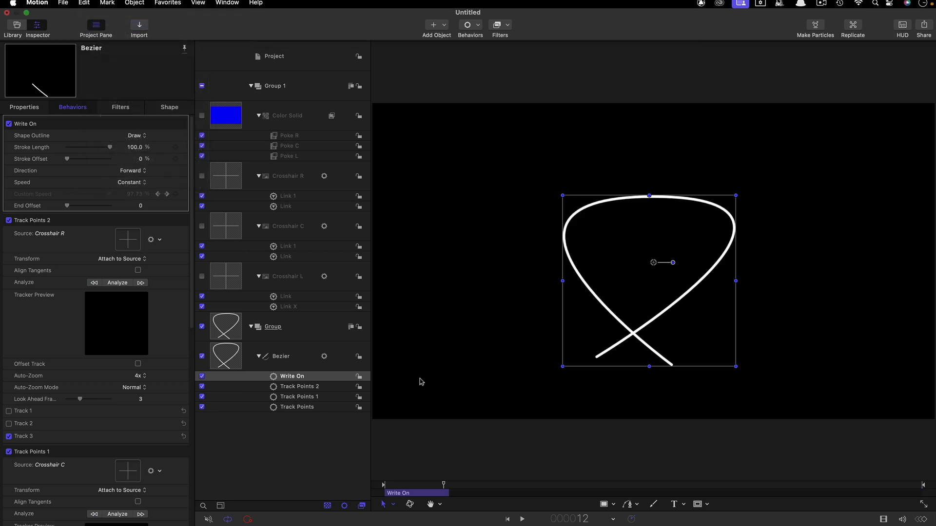
click(507, 520)
key(space)
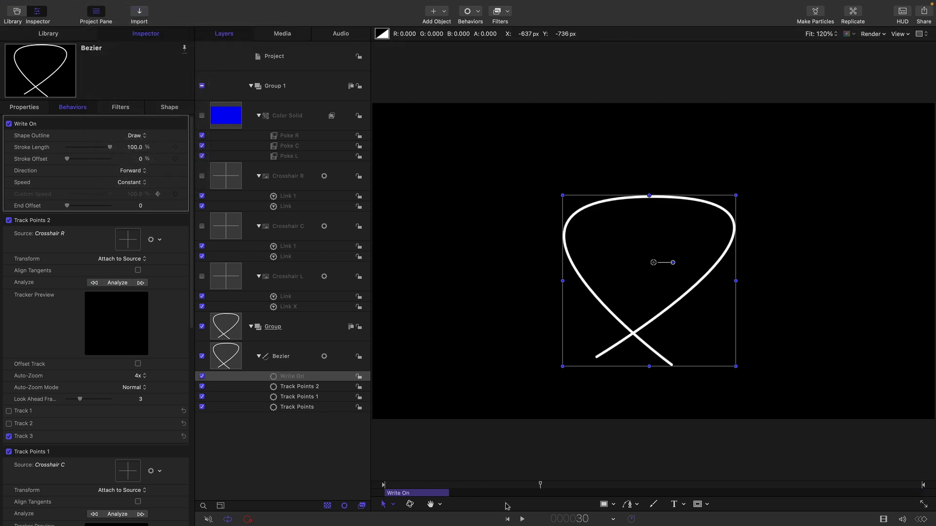
mouse_move(453, 488)
mouse_down()
mouse_move(369, 488)
mouse_move(443, 487)
mouse_up()
key(super+7)
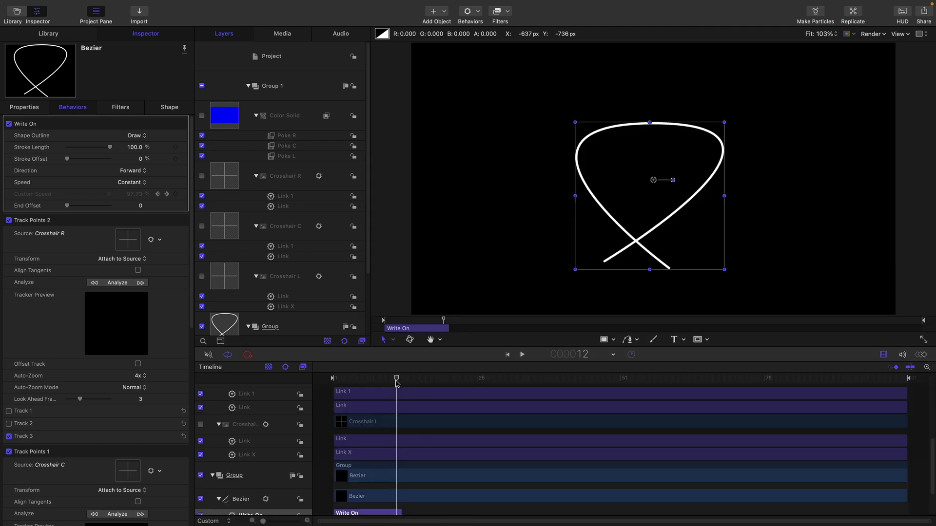
Add a marker at frame 13 and set its type to Build In - Optional.
drag(396, 383, 402, 383)
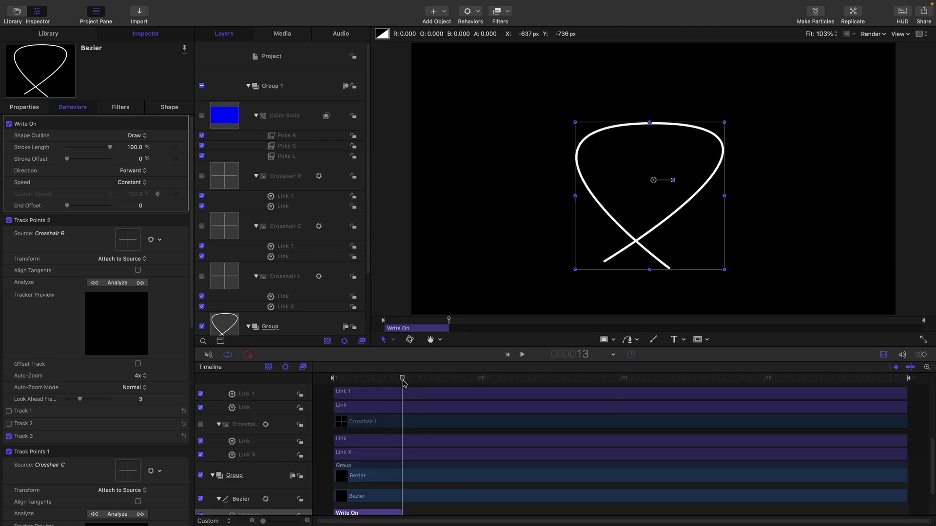
right_click(403, 381)
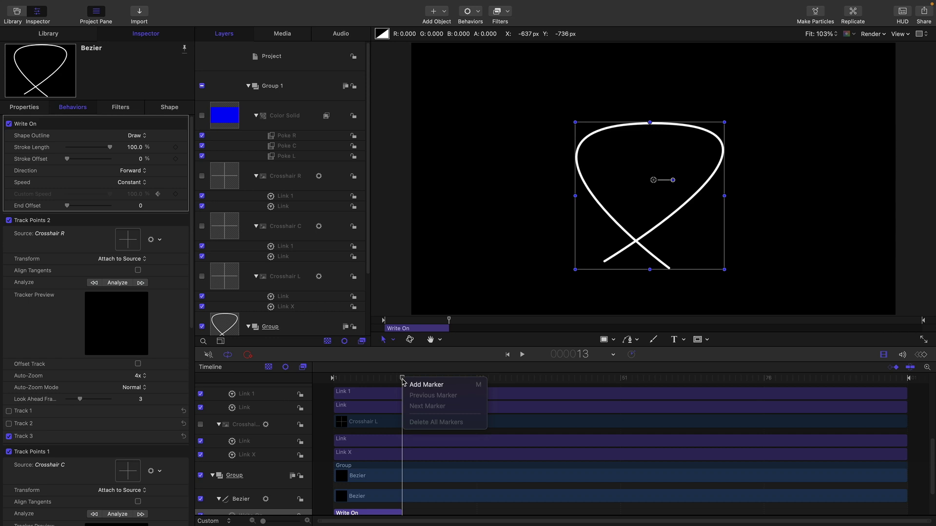
click(413, 386)
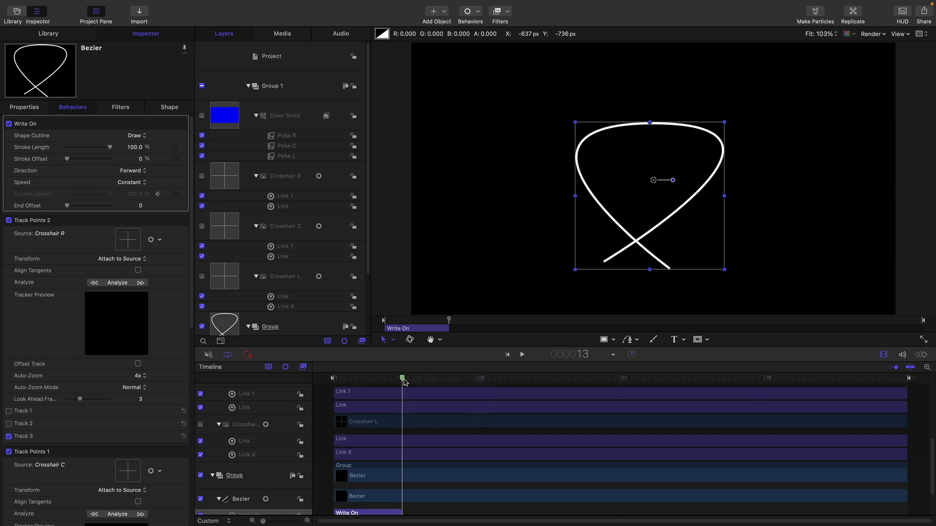
right_click(403, 379)
click(425, 384)
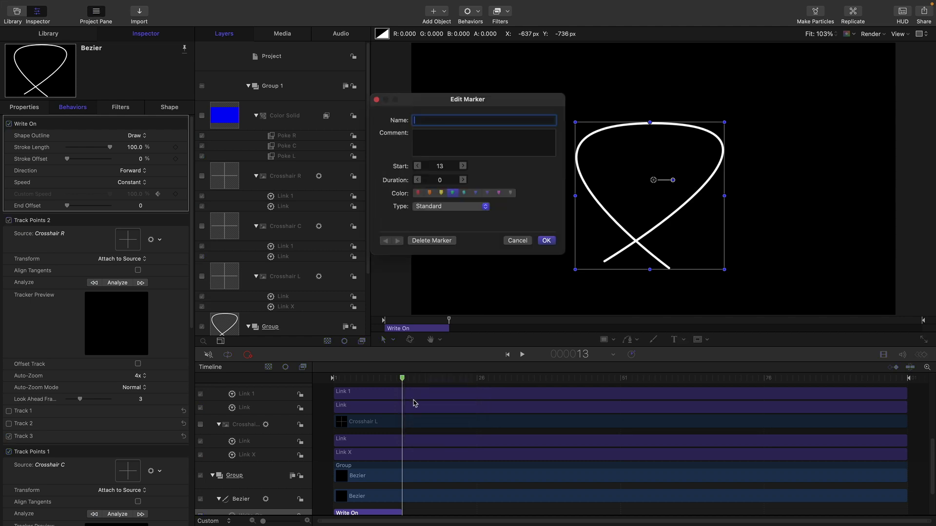
click(432, 209)
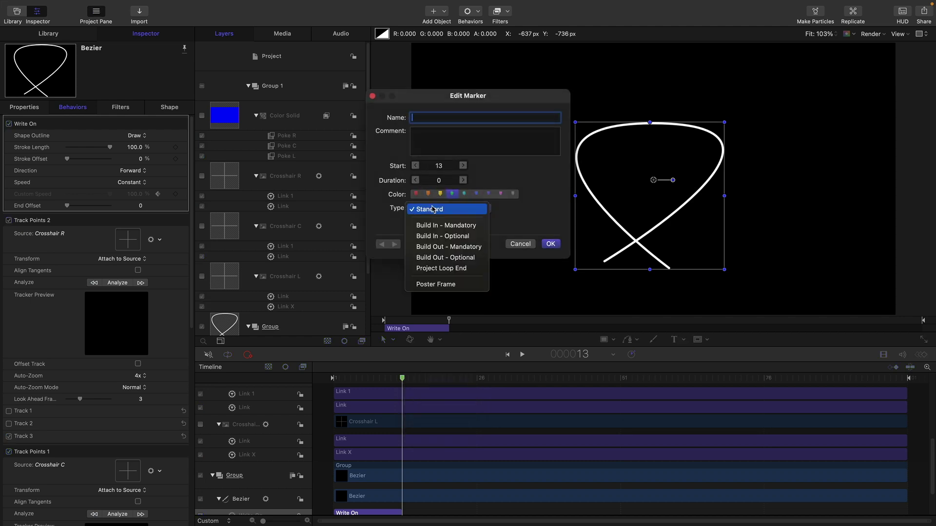
click(442, 237)
click(550, 244)
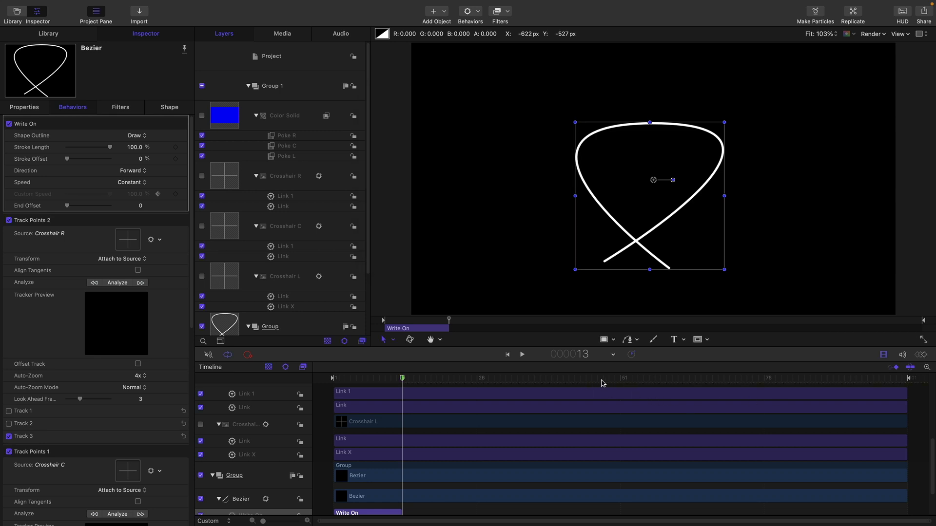
mouse_move(645, 381)
mouse_down()
mouse_move(867, 387)
mouse_move(870, 397)
mouse_move(780, 406)
mouse_move(877, 413)
mouse_move(311, 409)
mouse_move(379, 402)
mouse_move(341, 400)
mouse_move(478, 397)
mouse_move(308, 402)
mouse_move(404, 407)
mouse_up()
Set the project's published brush colour to red and the stroke width to 20.
click(274, 57)
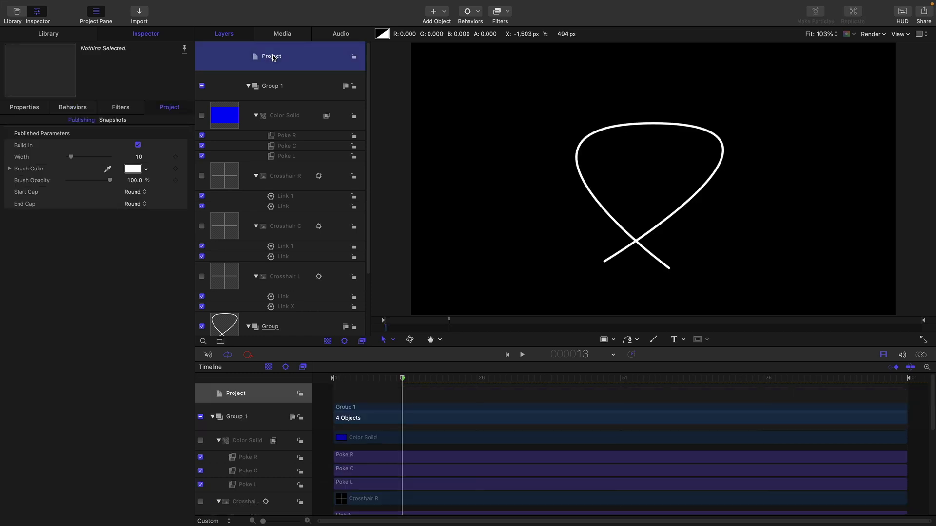
click(133, 169)
drag(509, 248, 516, 227)
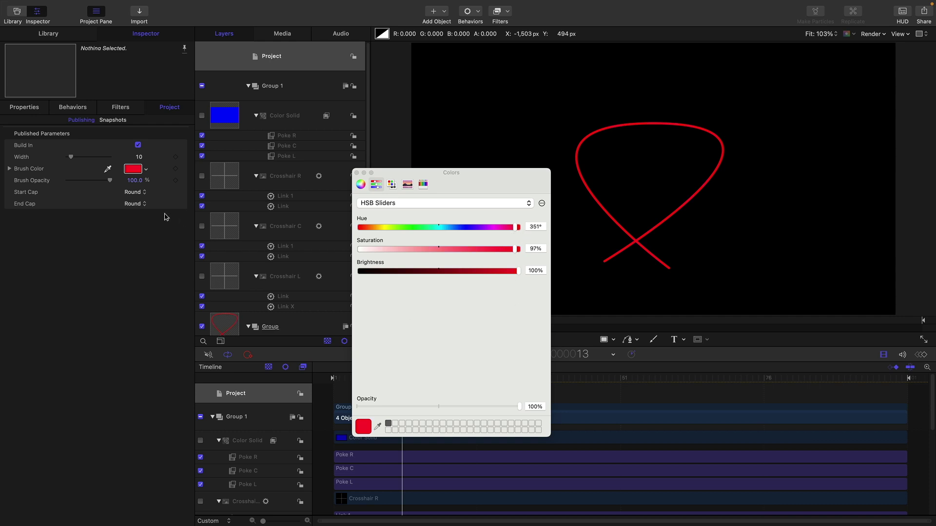
click(139, 158)
text(20)
key(Return)
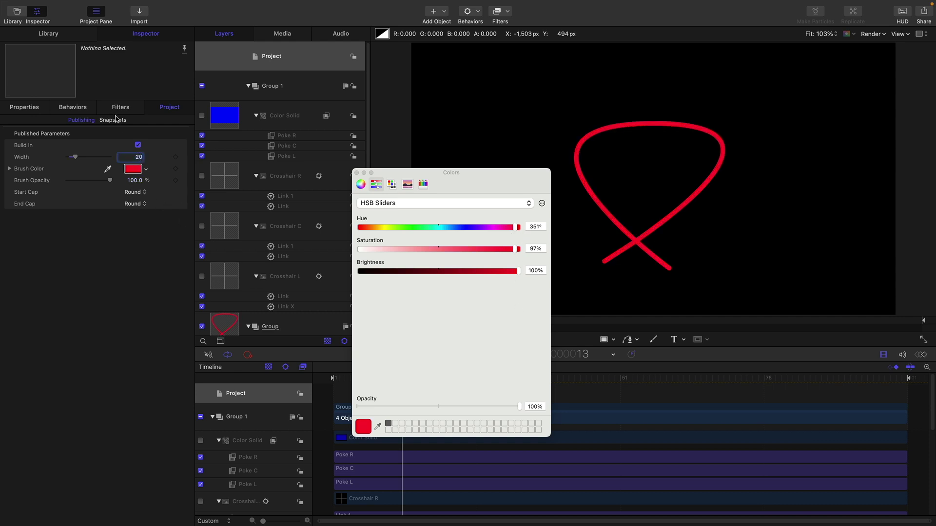
click(357, 173)
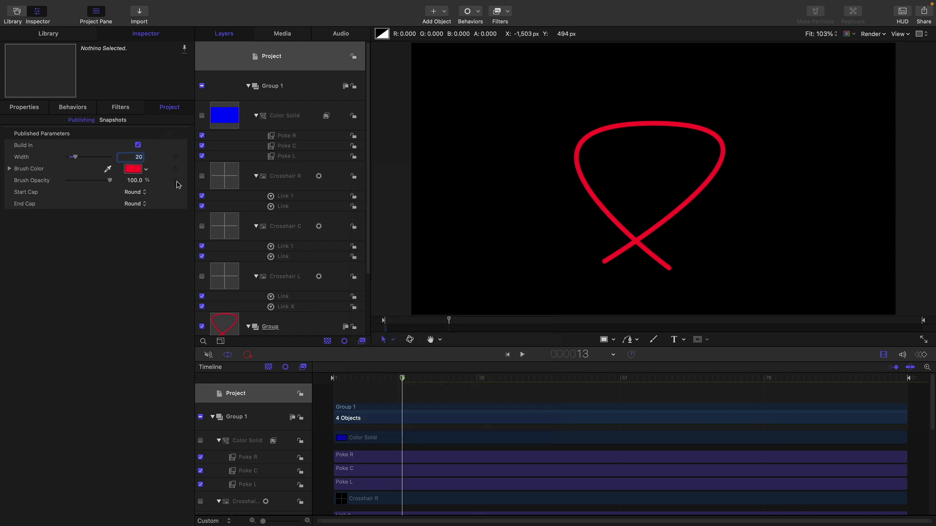
Give the stroke an Arrow start cap, then select the Bezier shape layer.
click(132, 192)
click(136, 213)
scroll(252, 205, down, 3)
click(227, 278)
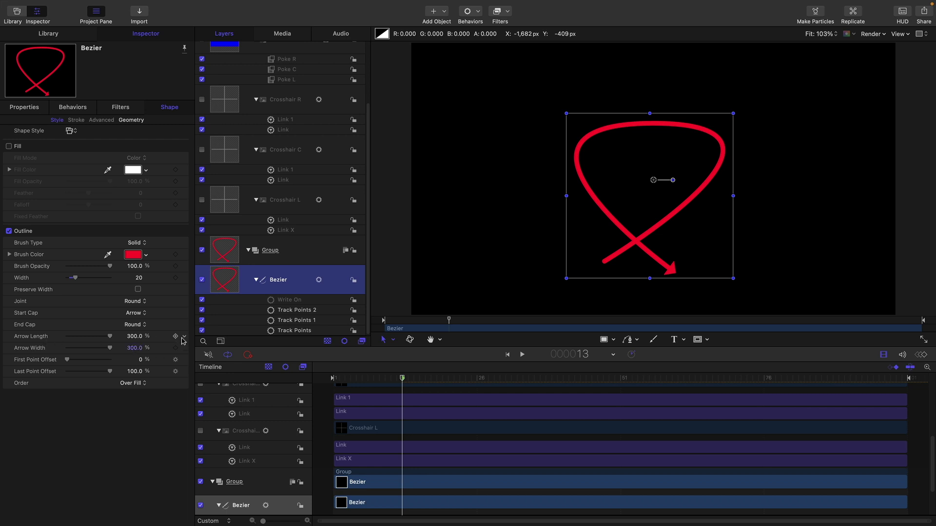
Publish the Bezier's Arrow Length and Arrow Width parameters.
click(184, 336)
click(226, 472)
click(185, 348)
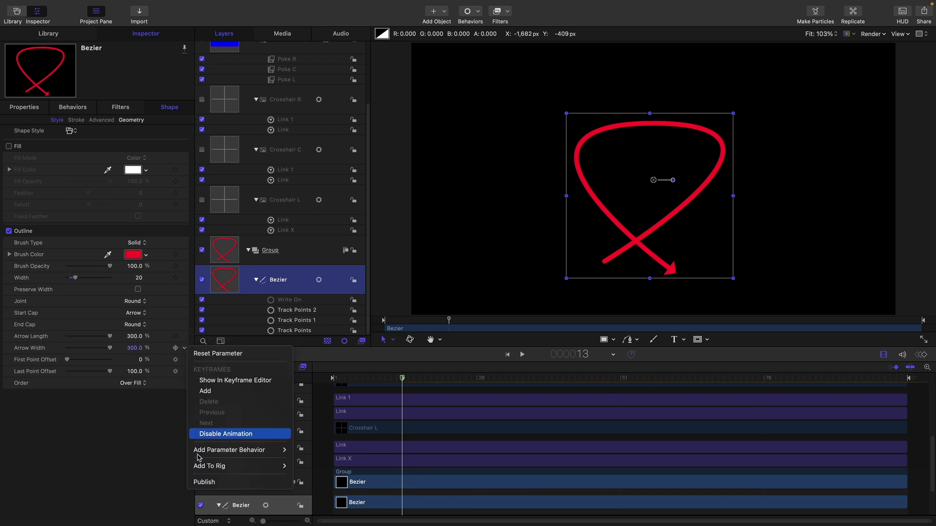
click(226, 484)
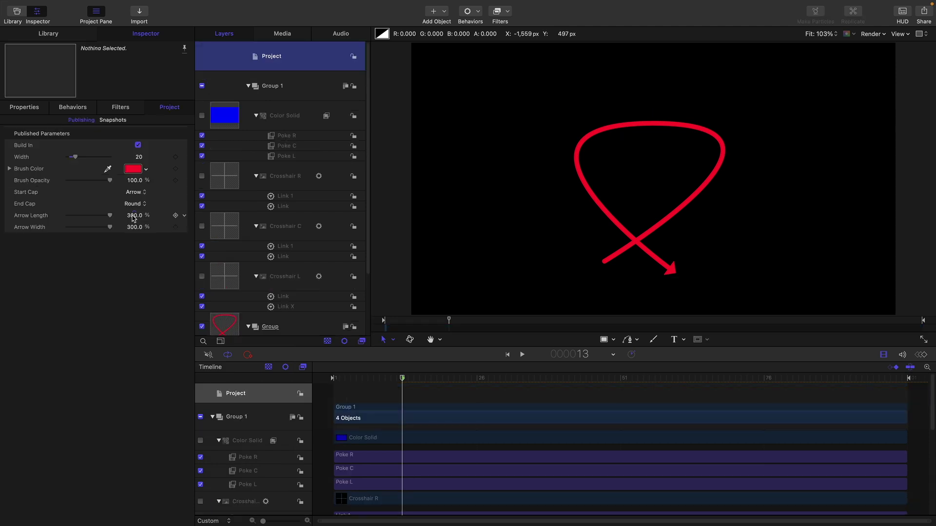
Set Arrow Length to 750% for a bigger arrowhead and hide the timing area.
drag(128, 215, 134, 216)
click(133, 217)
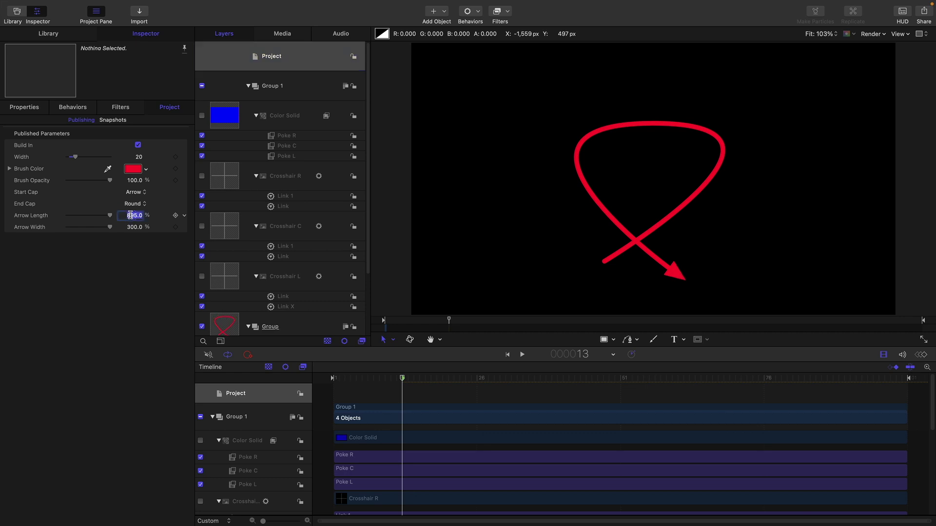
text(750)
key(Return)
key(F6)
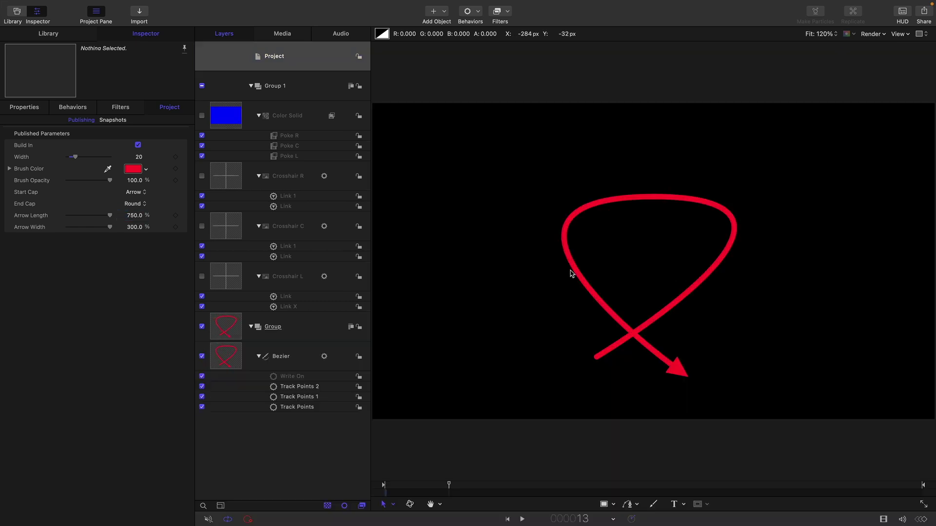
Enable Publish OSC for the Poke L and Poke C filters.
click(278, 157)
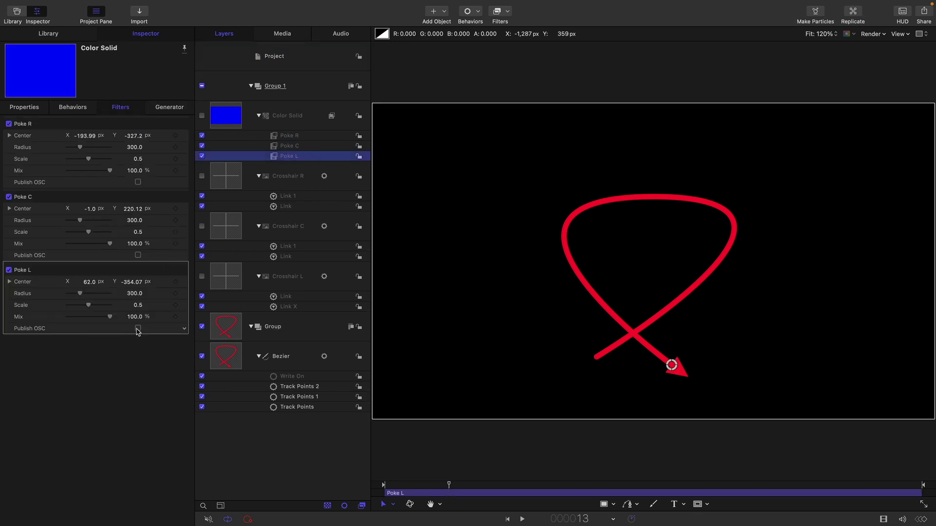
click(138, 329)
click(138, 256)
Convert the project to a generator via File > Convert Project To.
click(64, 3)
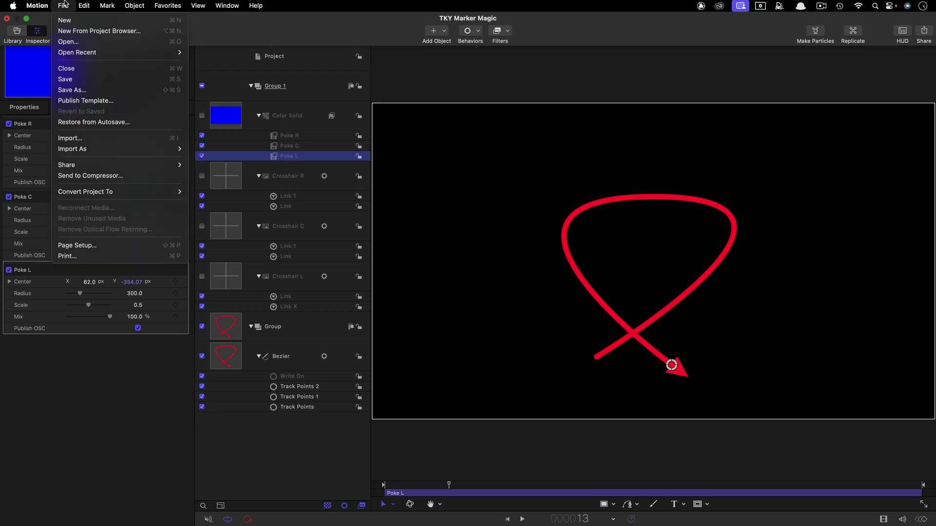
mouse_move(94, 191)
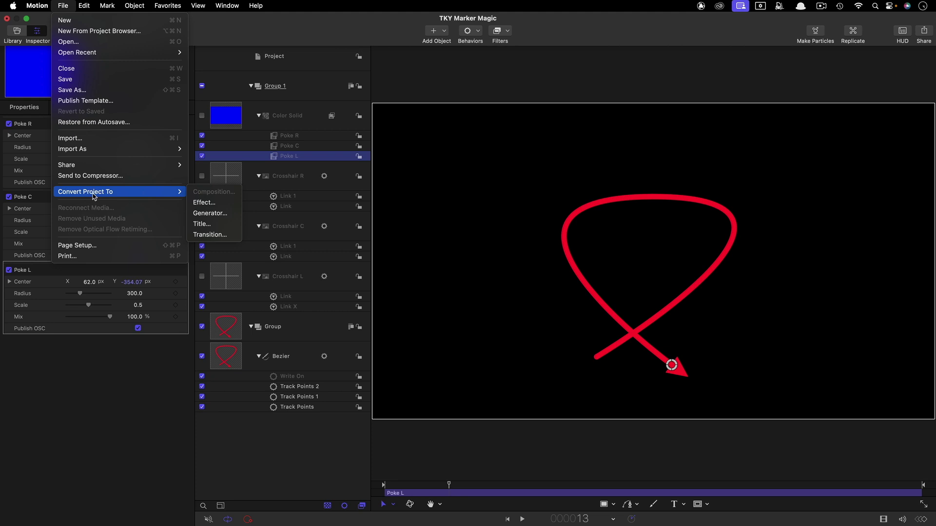
click(224, 214)
Publish the generator as 'TKY Magic' under the TKY category.
click(64, 3)
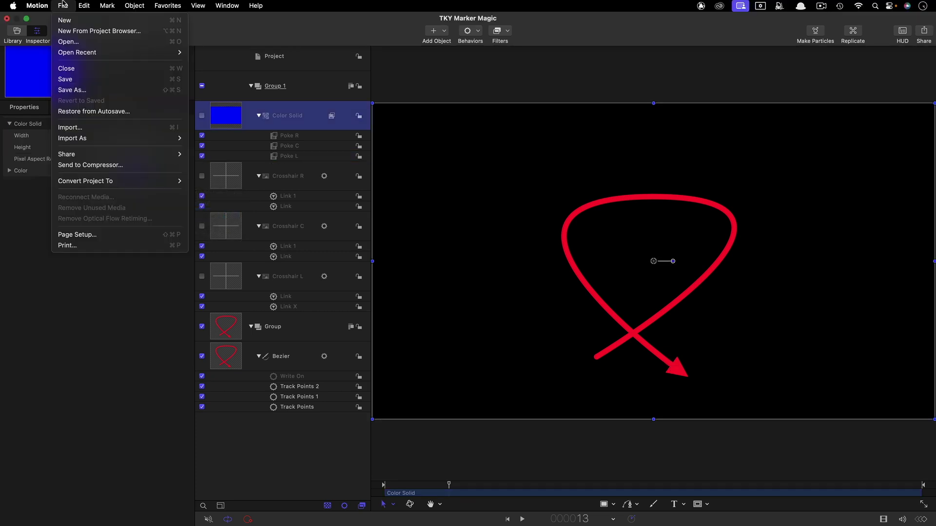
click(72, 89)
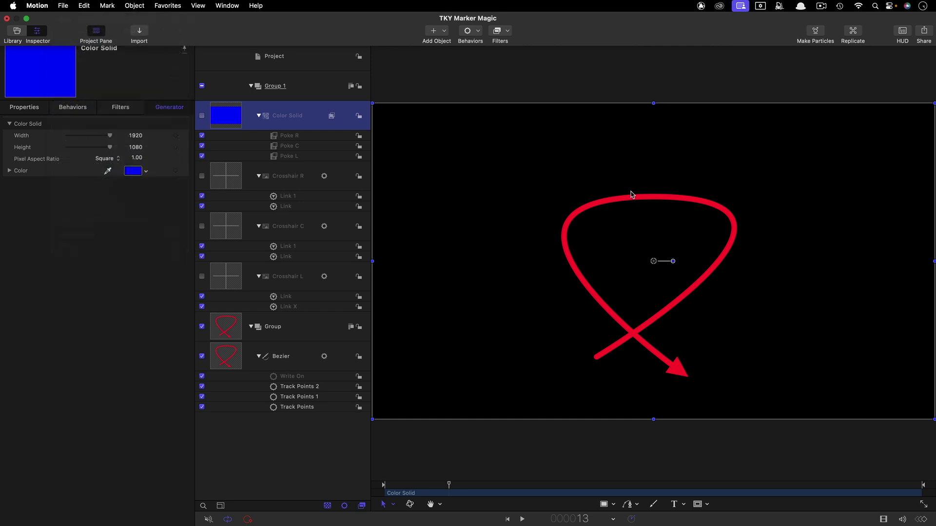
click(444, 268)
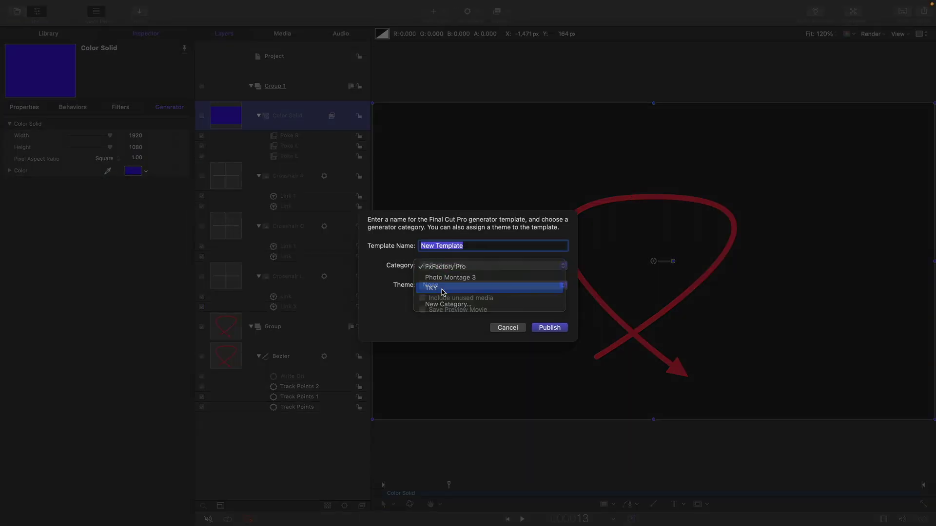
click(444, 288)
text(TKY Magic Mar)
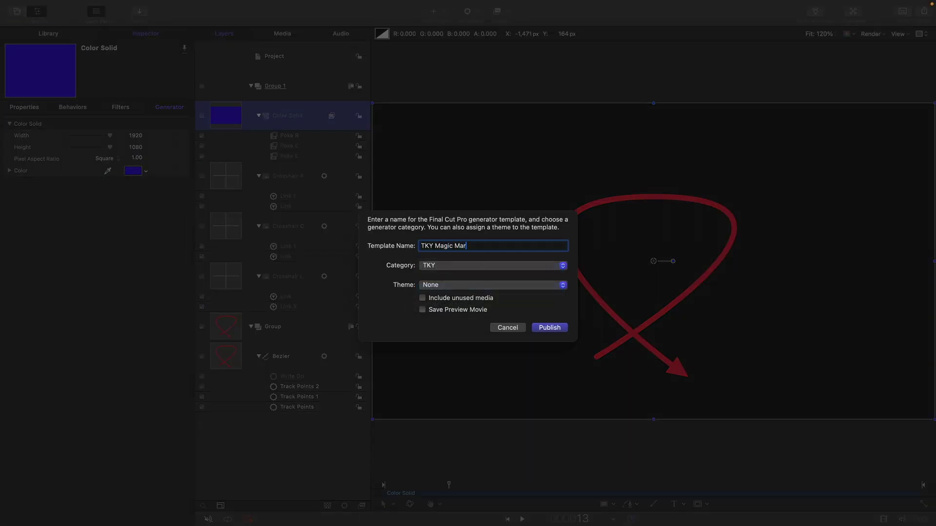
key(Return)
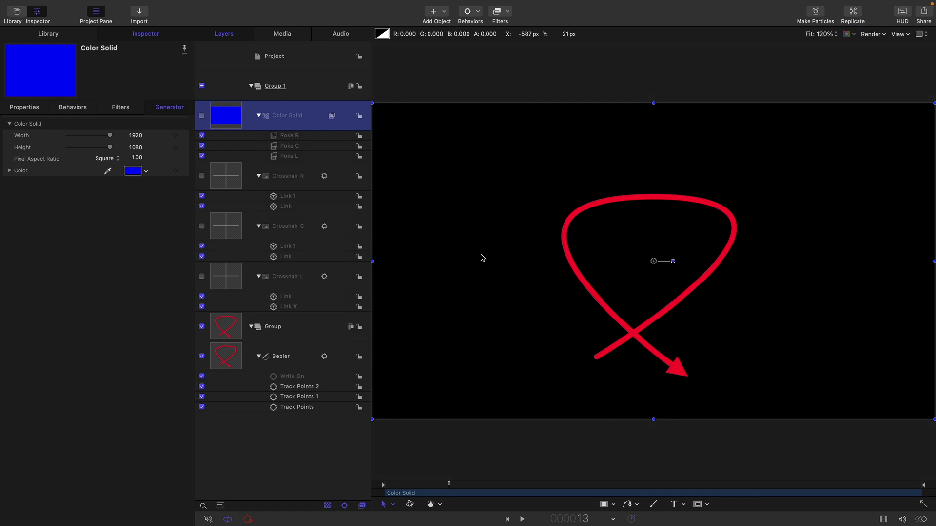
In Final Cut Pro, place the TKY Magic Marker generator above the CityscapeImage clip.
key(super+Tab)
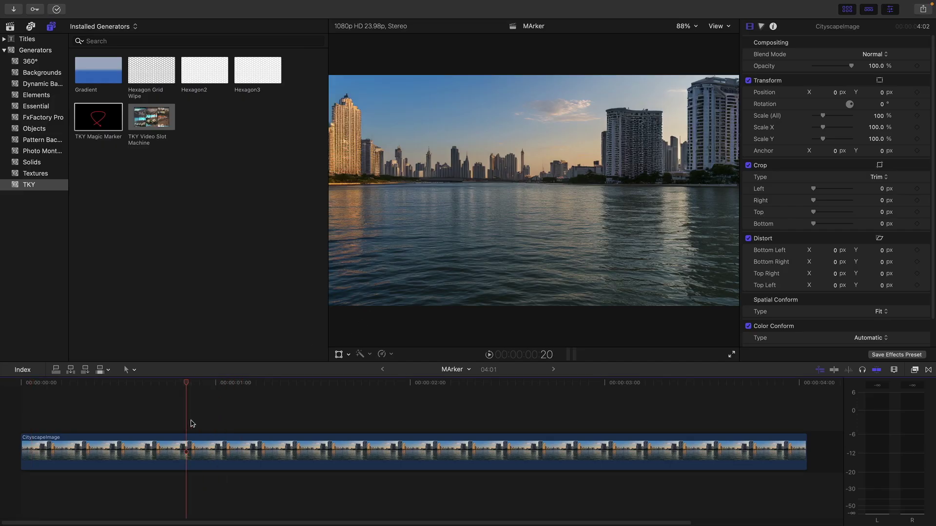
click(221, 443)
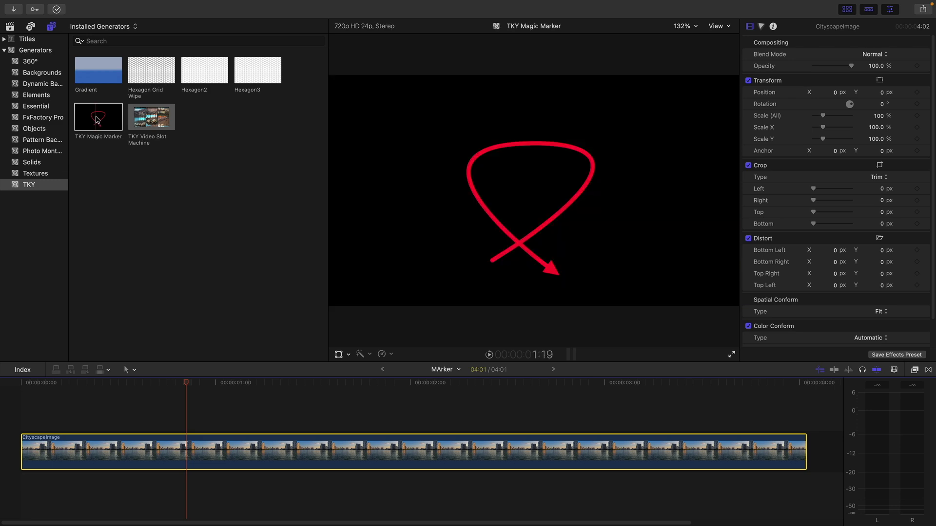
mouse_move(98, 119)
mouse_down()
mouse_move(142, 253)
mouse_move(83, 423)
mouse_move(15, 408)
mouse_up()
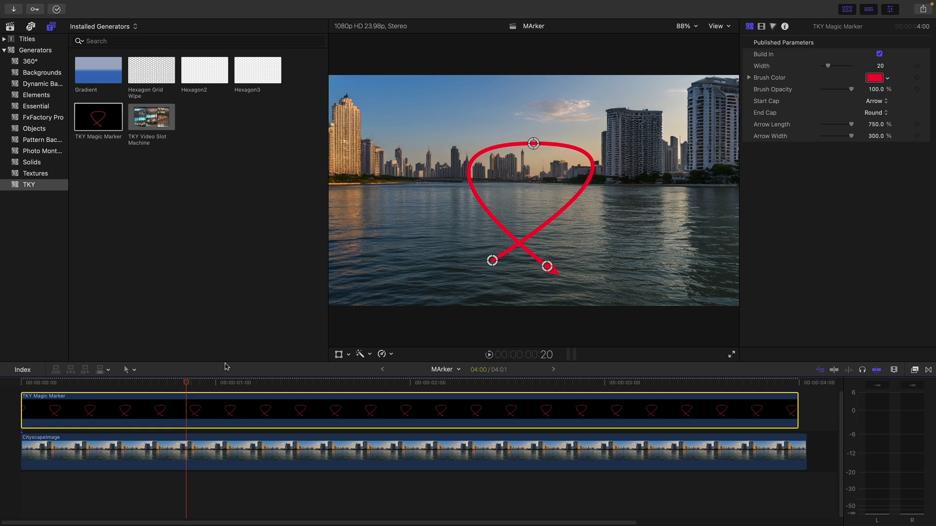
Reshape the red loop's handles at the start and one-second frames around the right tower, then replay.
mouse_move(190, 385)
mouse_down()
mouse_move(52, 385)
mouse_move(120, 385)
mouse_up()
mouse_move(531, 143)
mouse_down()
mouse_move(486, 132)
mouse_move(469, 111)
mouse_up()
drag(547, 266, 535, 215)
mouse_move(492, 261)
mouse_down()
mouse_move(456, 217)
mouse_move(724, 237)
mouse_move(629, 256)
mouse_up()
key(alt+apostrophe)
drag(389, 224, 588, 242)
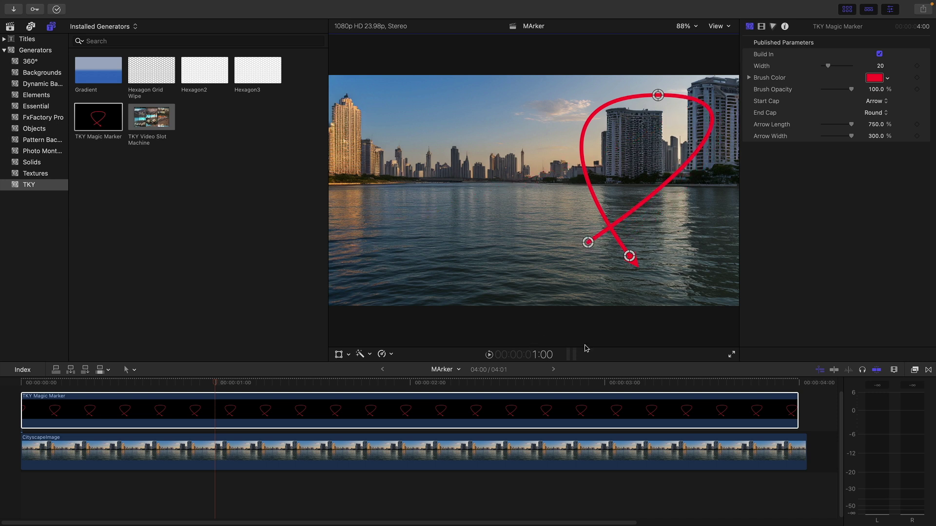
click(271, 396)
After replaying, set the marker stroke to width 30, Ocean blue, with a Bevel start cap.
key(Home)
key(space)
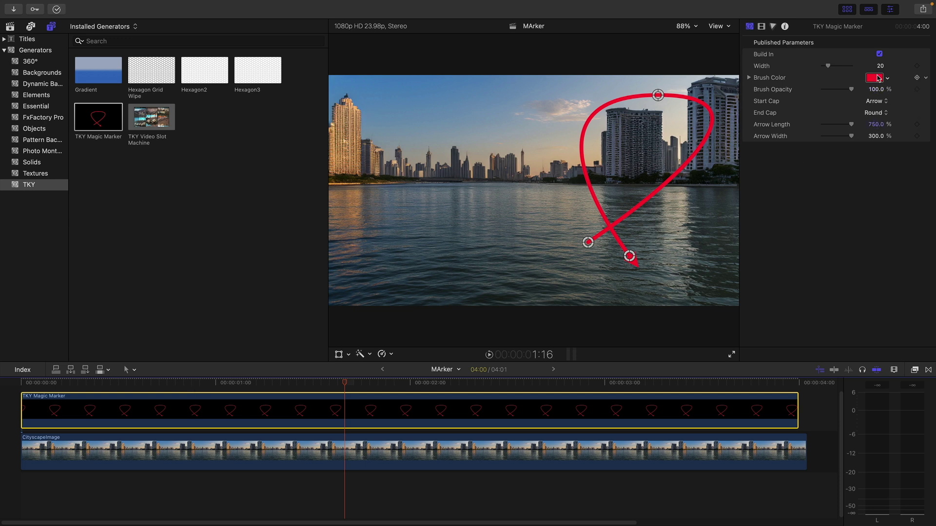
drag(880, 70, 880, 65)
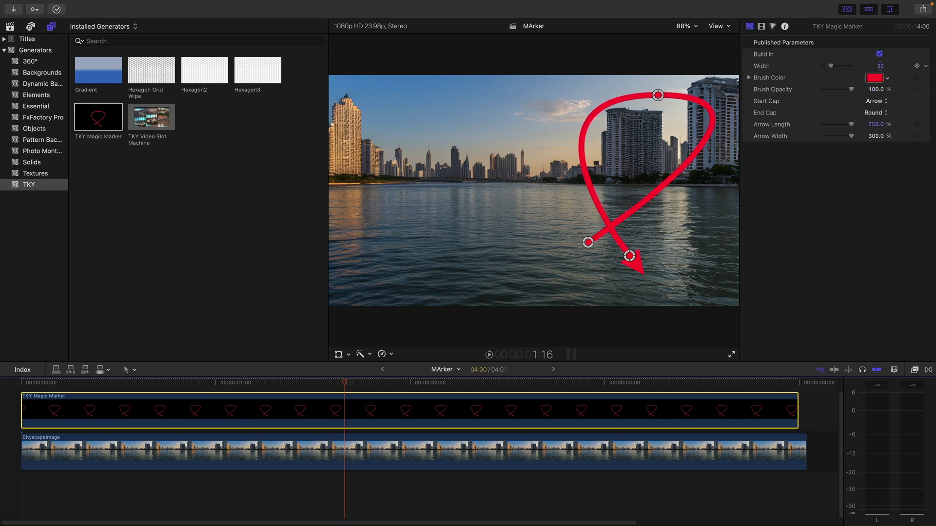
click(874, 78)
click(283, 179)
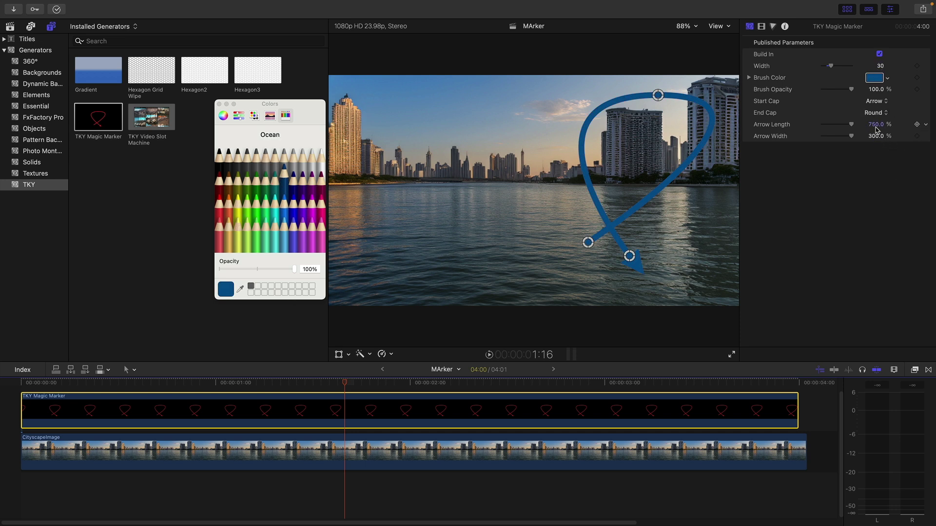
click(876, 101)
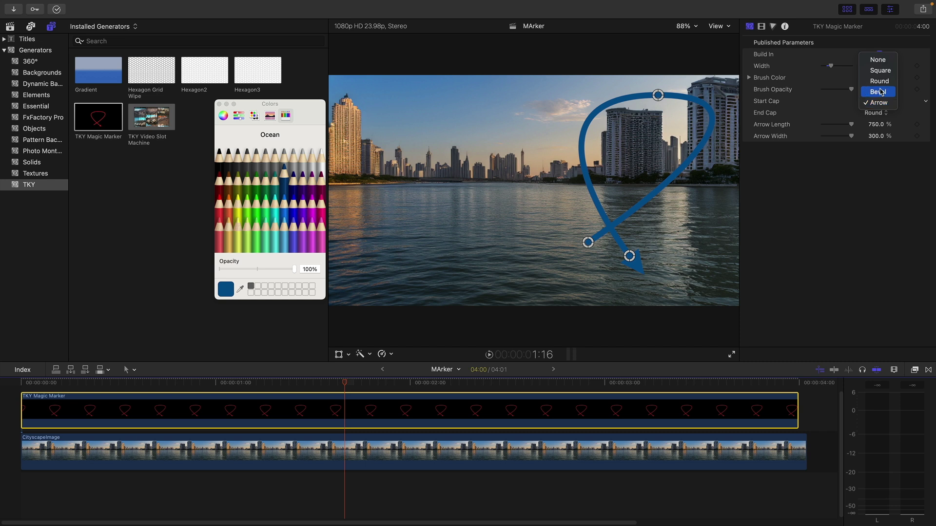
click(879, 91)
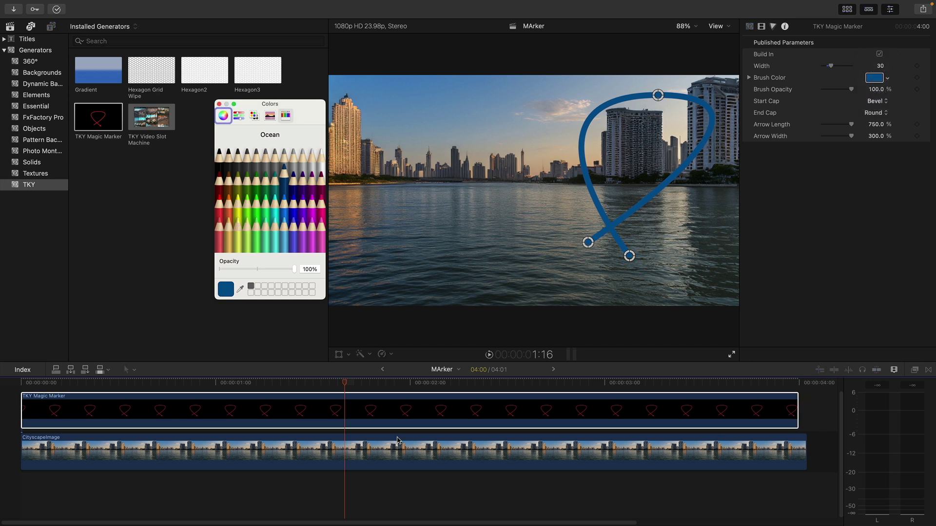